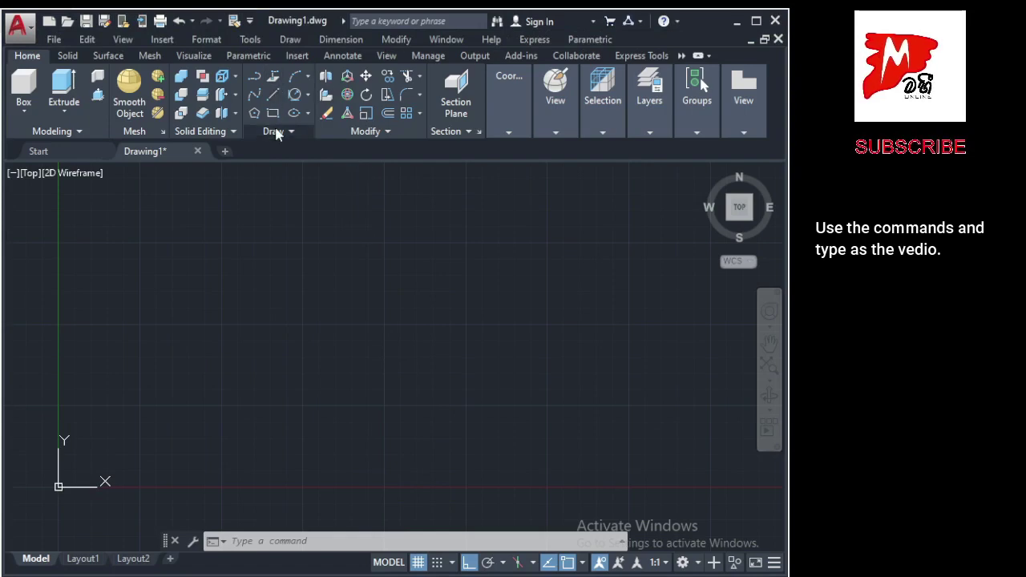
Draw a vertical construction line (XL) through a point near the origin.
left_click(275, 130)
type("xl")
key("Return")
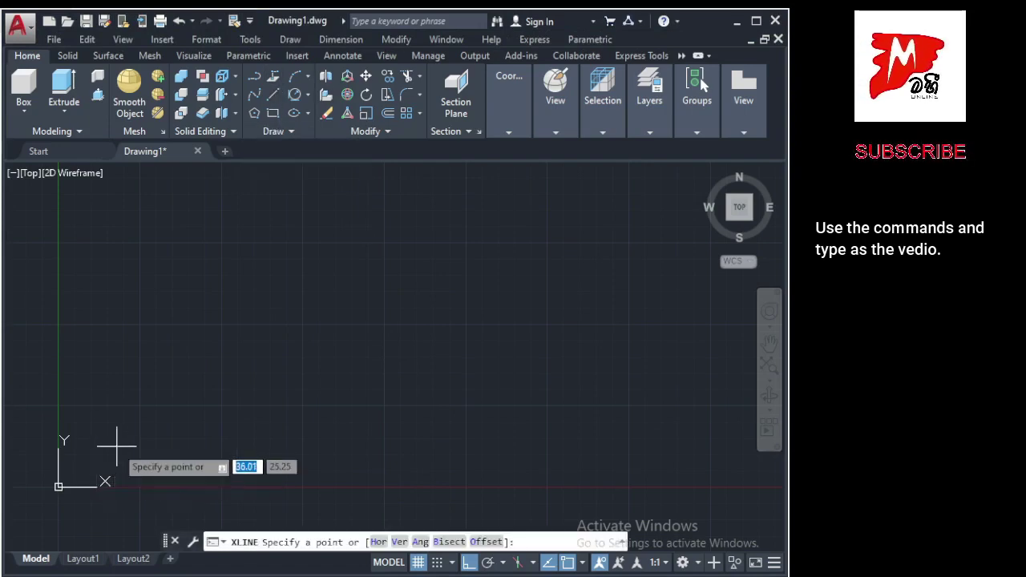
left_click(117, 452)
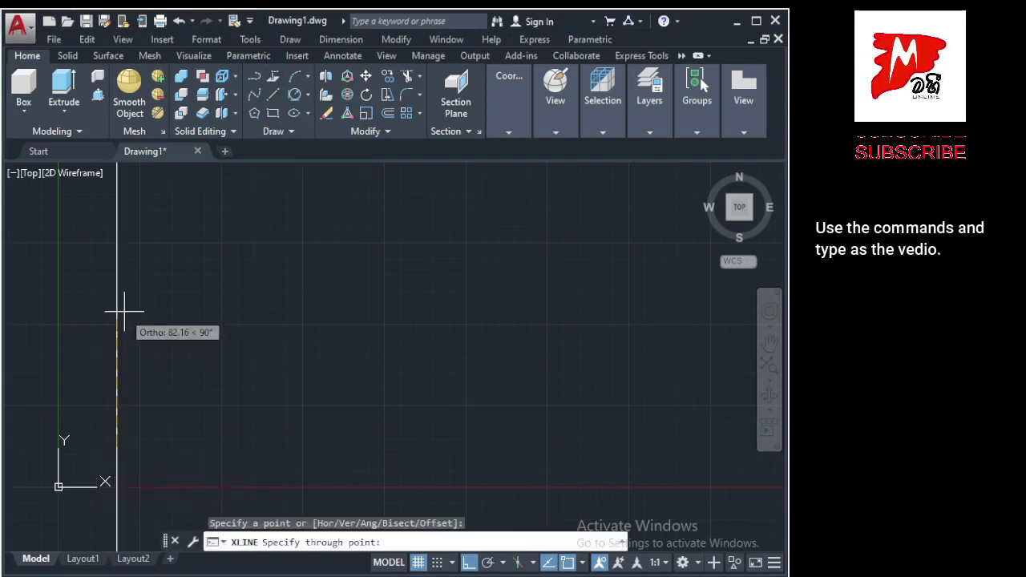
left_click(132, 269)
key("Return")
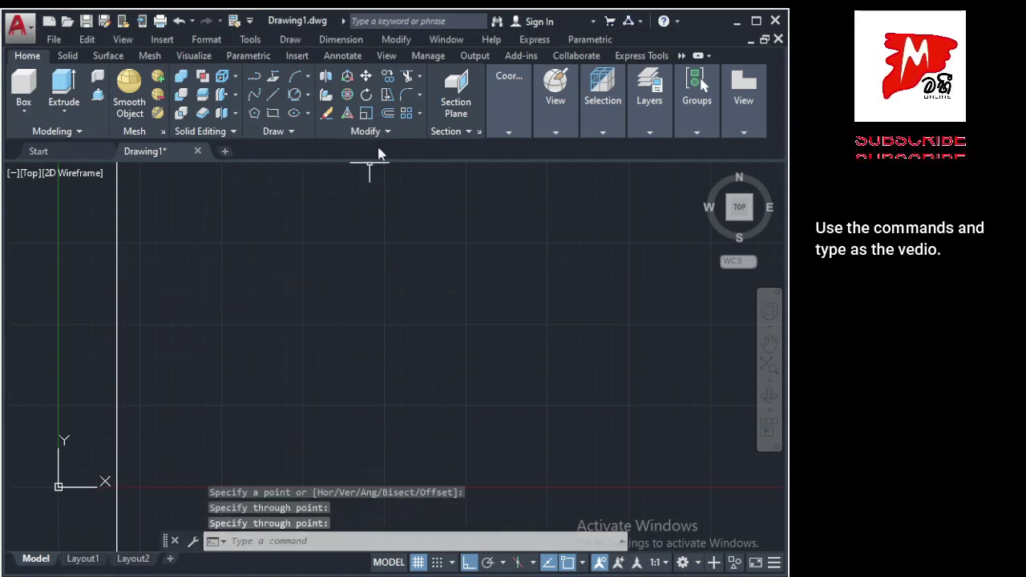
Start the Offset command and check the reference drawing for the distance.
left_click(387, 113)
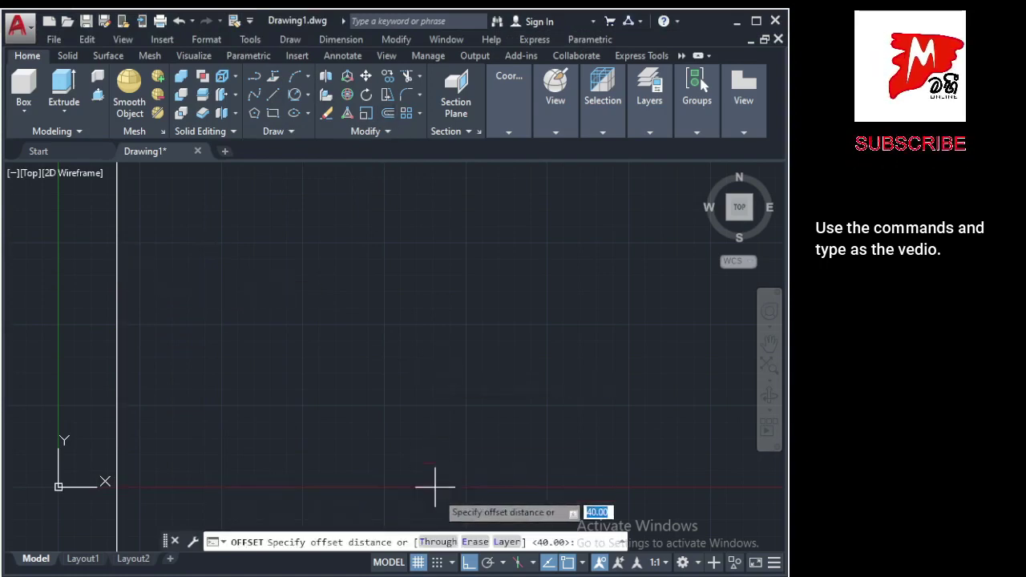
key("alt+Tab")
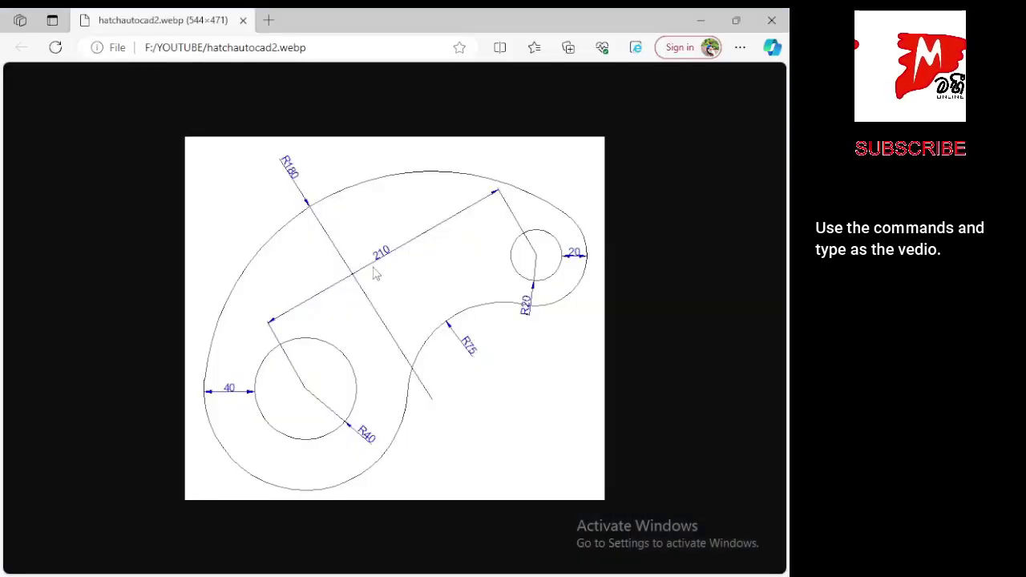
key("alt+Tab")
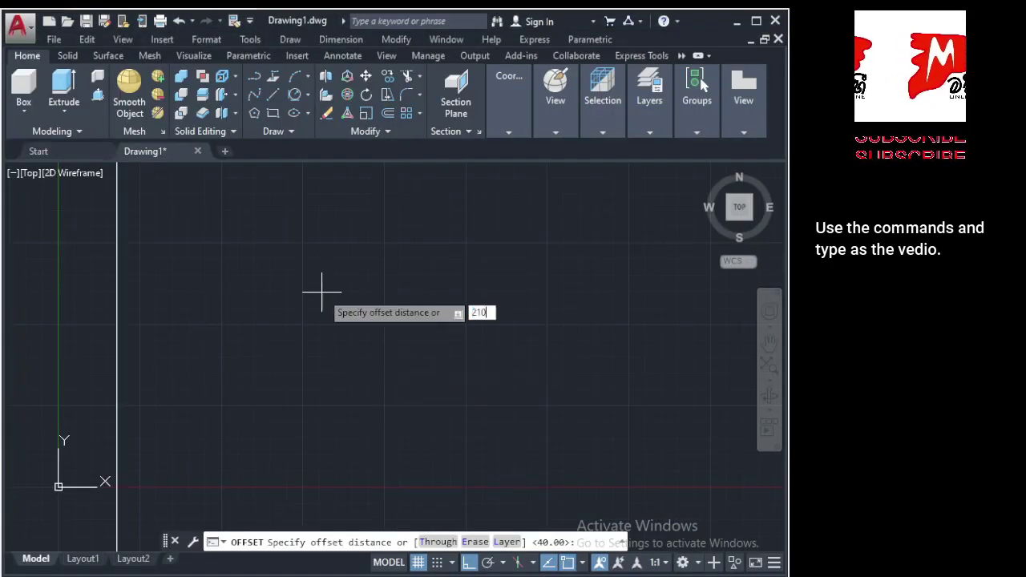
Offset the vertical construction line 210 units to the right.
key("Return")
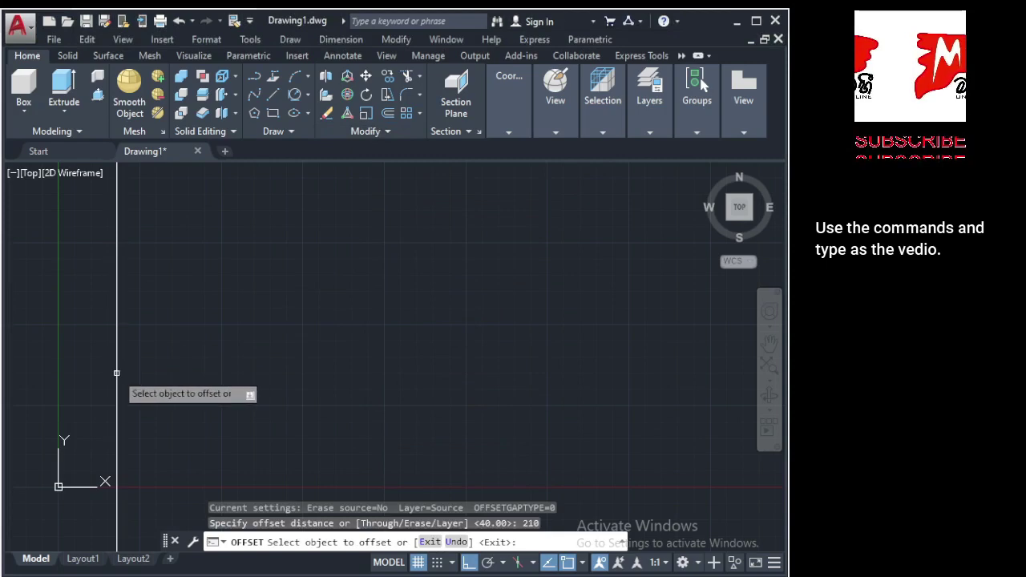
left_click(117, 373)
left_click(288, 353)
scroll(131, 359, "down", 2)
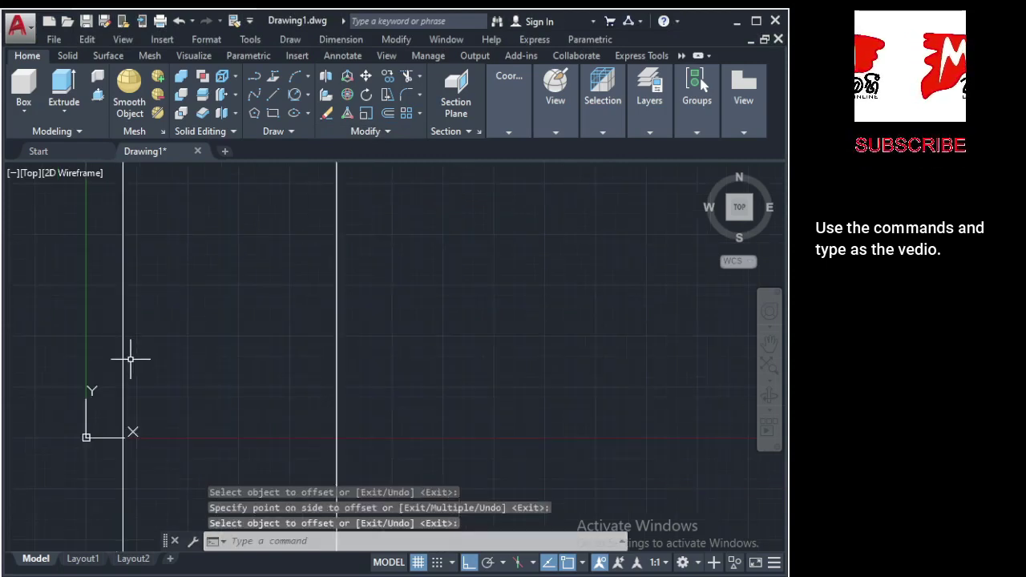
scroll(128, 361, "down", 1)
scroll(126, 364, "up", 1)
scroll(127, 369, "down", 1)
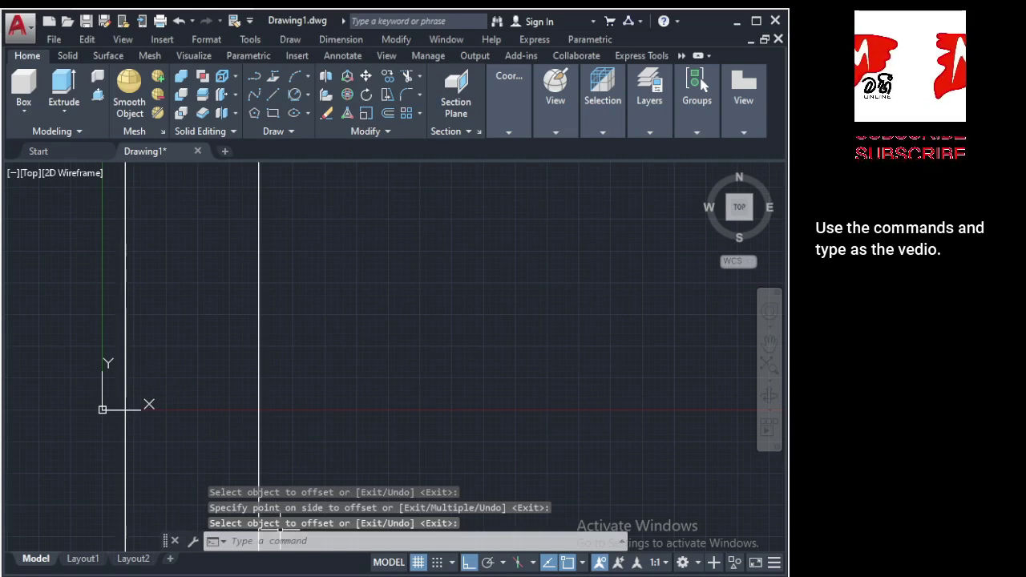
Compare against the reference drawing, then start the Line command.
left_click(449, 505)
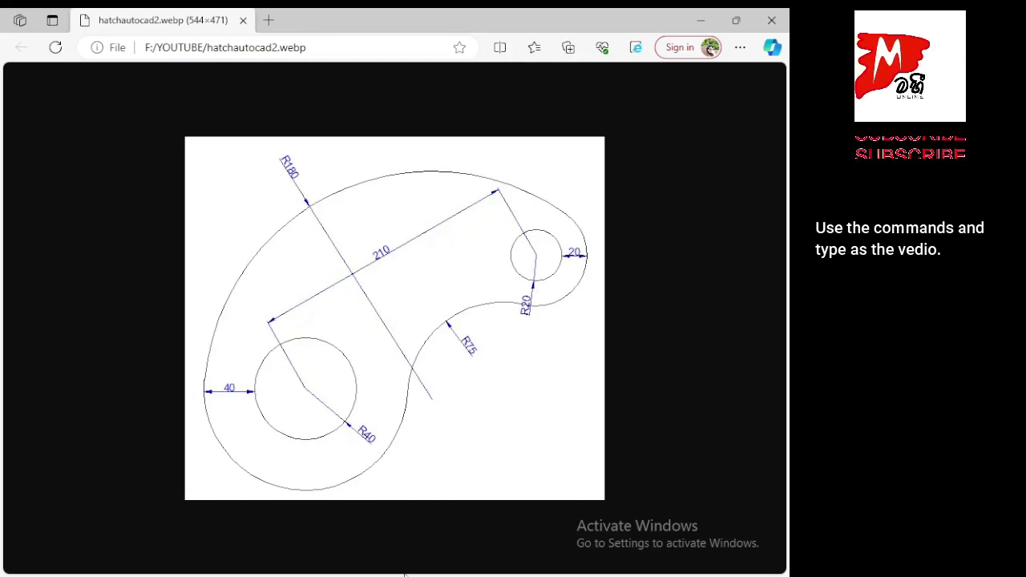
left_click(405, 573)
left_click(272, 98)
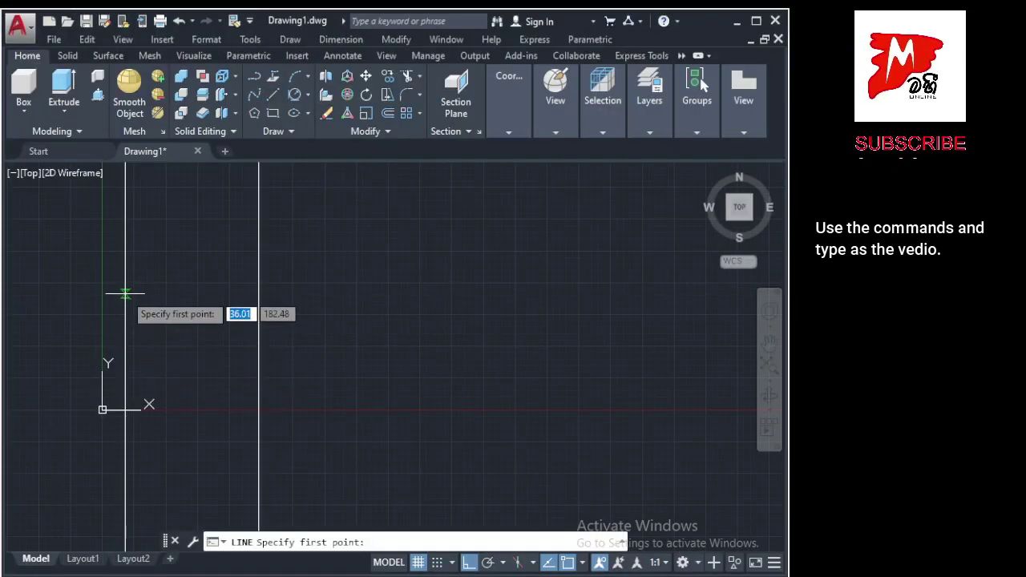
Draw a horizontal line between the two vertical construction lines.
left_click(125, 324)
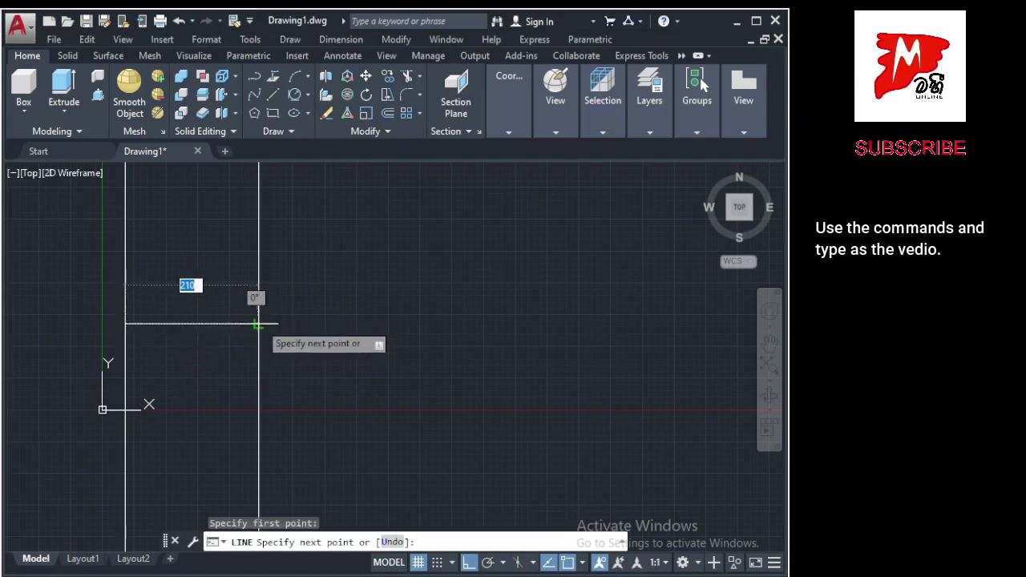
left_click(258, 324)
key("Return")
scroll(315, 360, "down", 2)
scroll(223, 317, "up", 2)
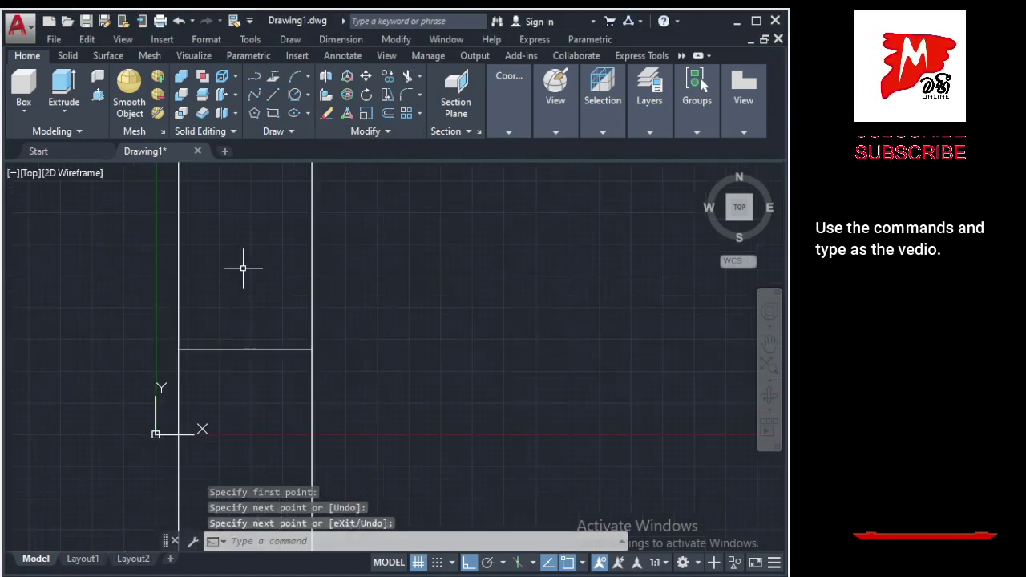
Draw a radius 40 circle at the line's left end and a radius 20 circle at its right end.
left_click(308, 95)
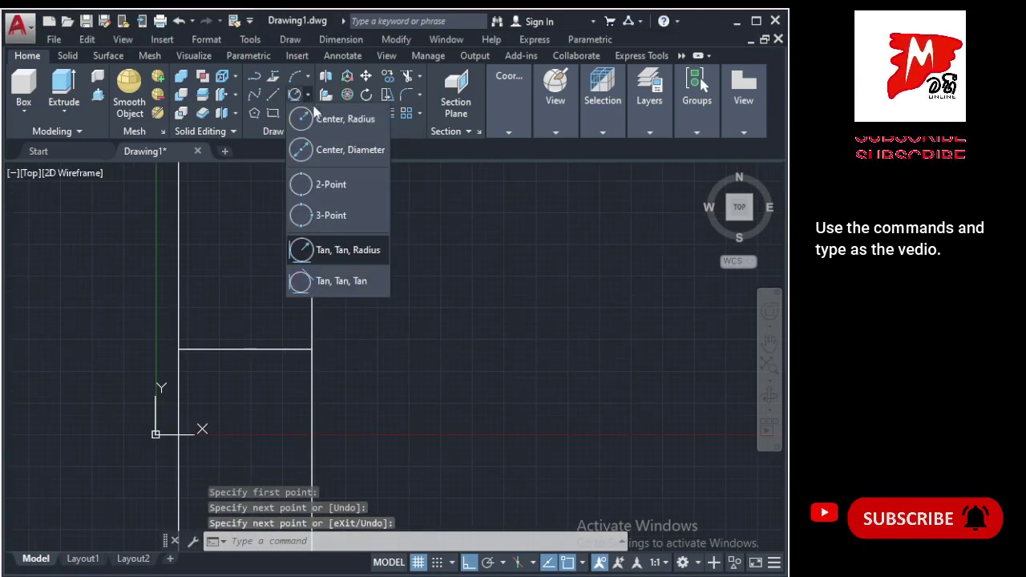
left_click(325, 120)
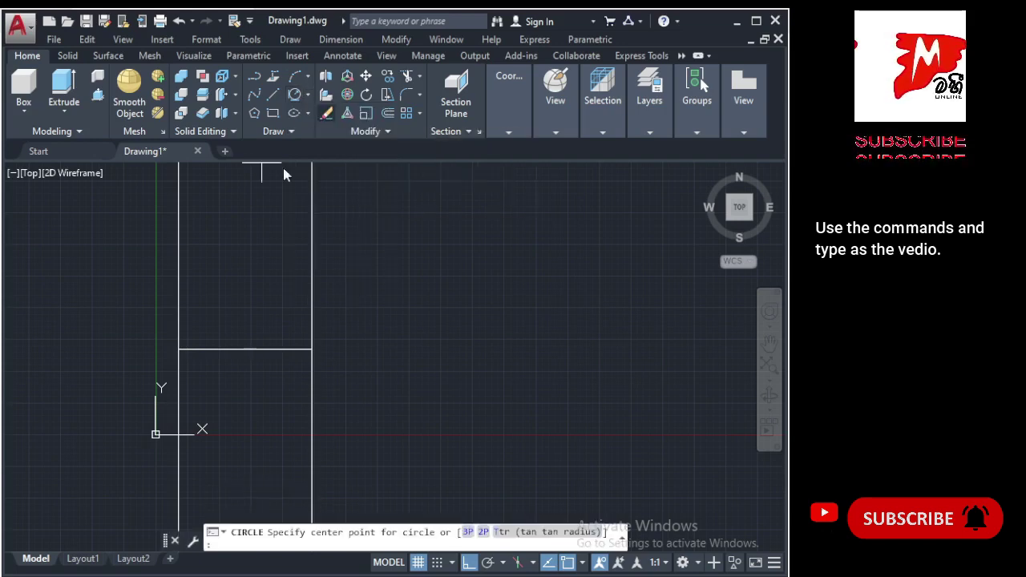
left_click(178, 349)
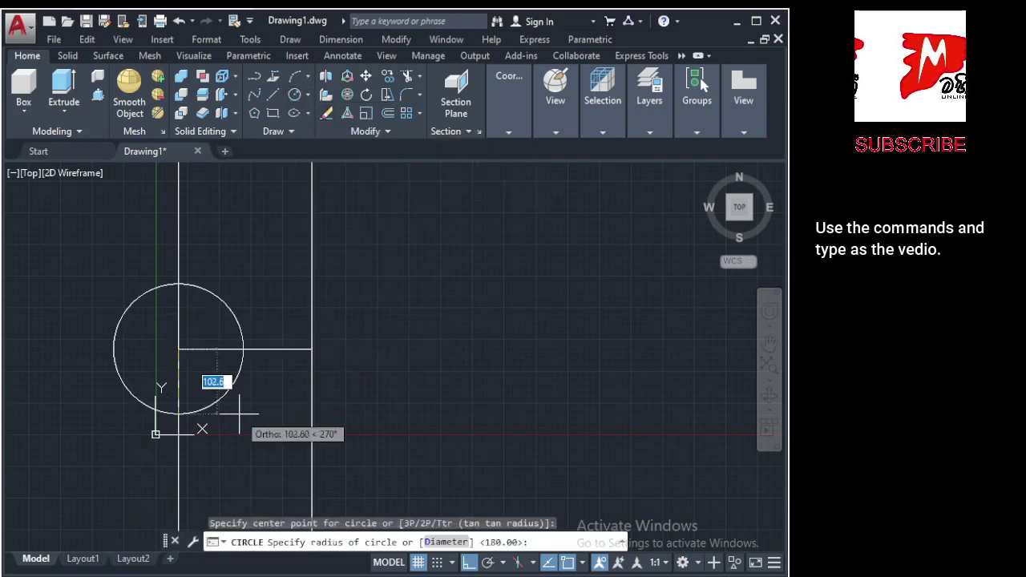
type("40")
key("Return")
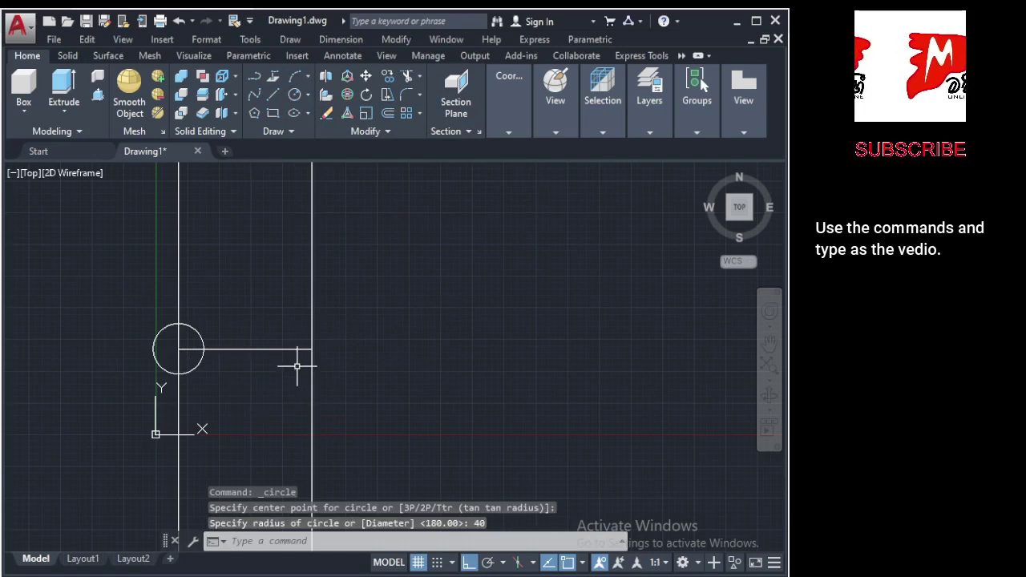
scroll(296, 365, "up", 3)
scroll(326, 321, "down", 3)
key("Return")
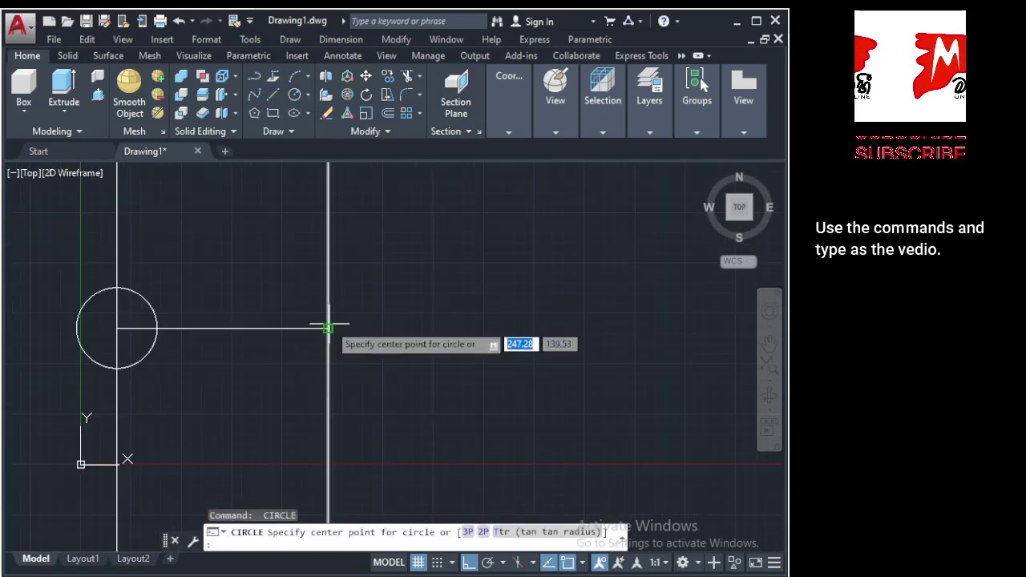
left_click(328, 328)
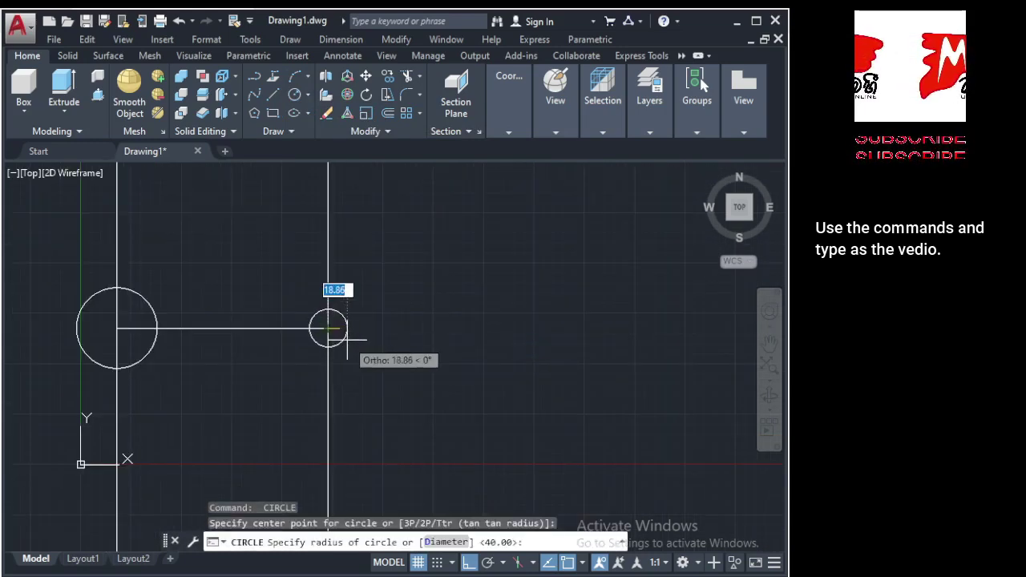
type("20")
key("Return")
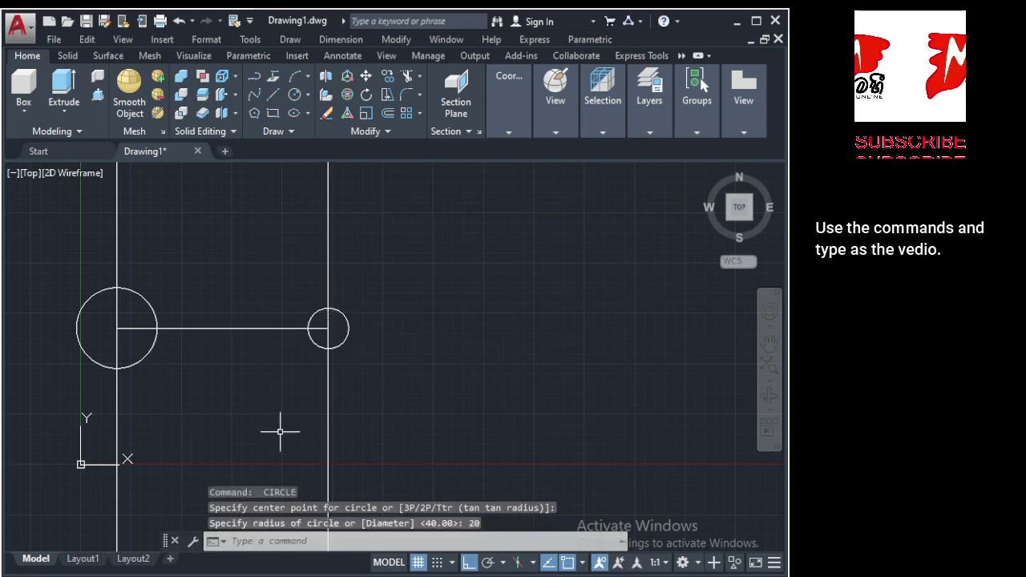
left_click(438, 574)
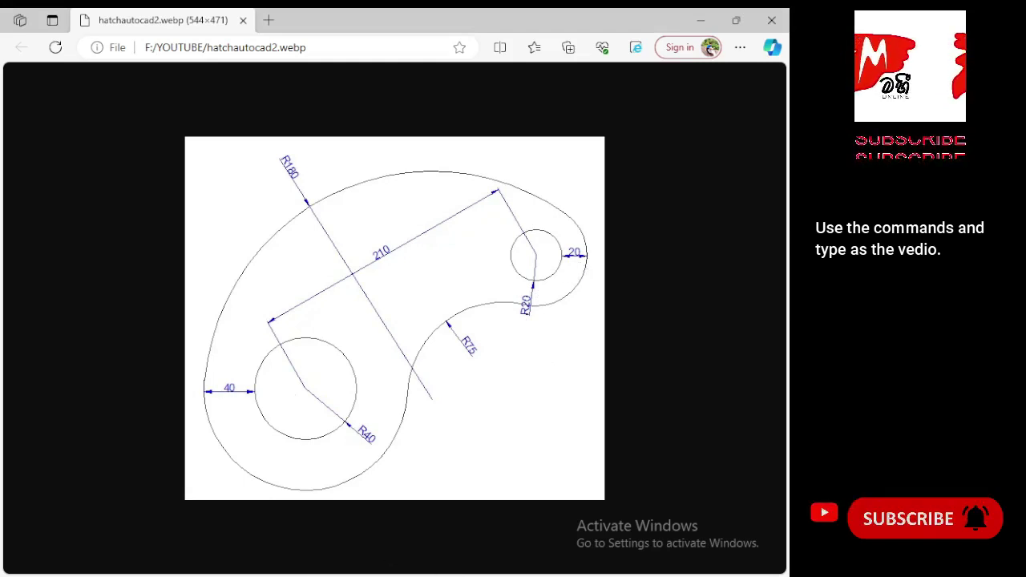
key("alt+Tab")
Offset the radius 40 circle outward by 40 to form its outer ring.
scroll(214, 265, "up", 2)
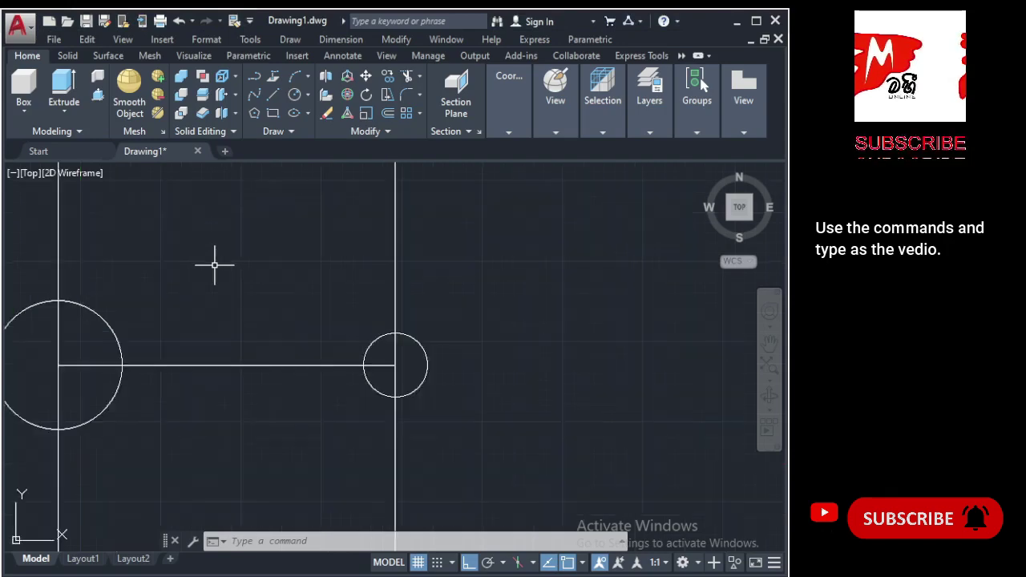
middle_click_drag(373, 214, 438, 220)
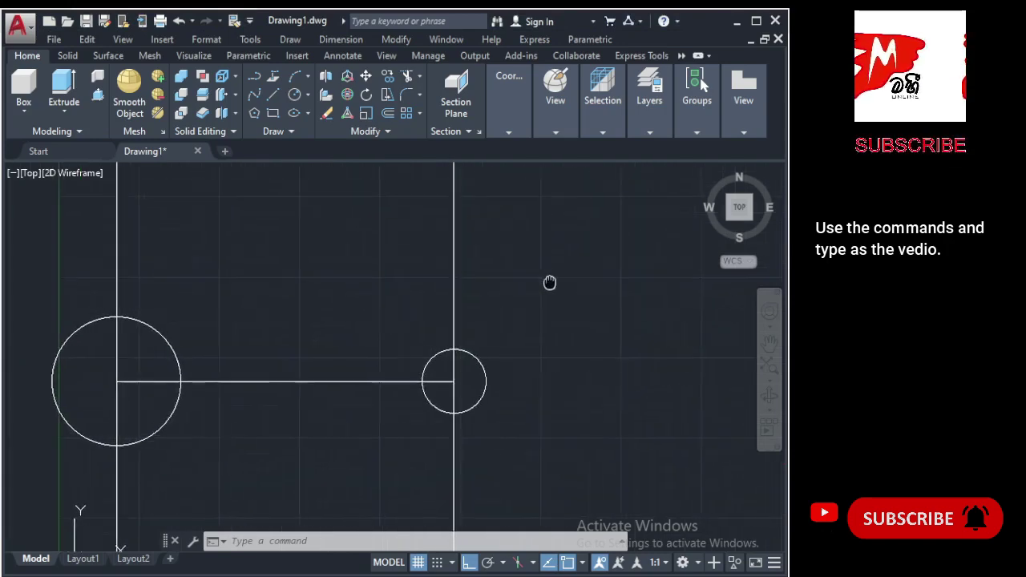
left_click(387, 113)
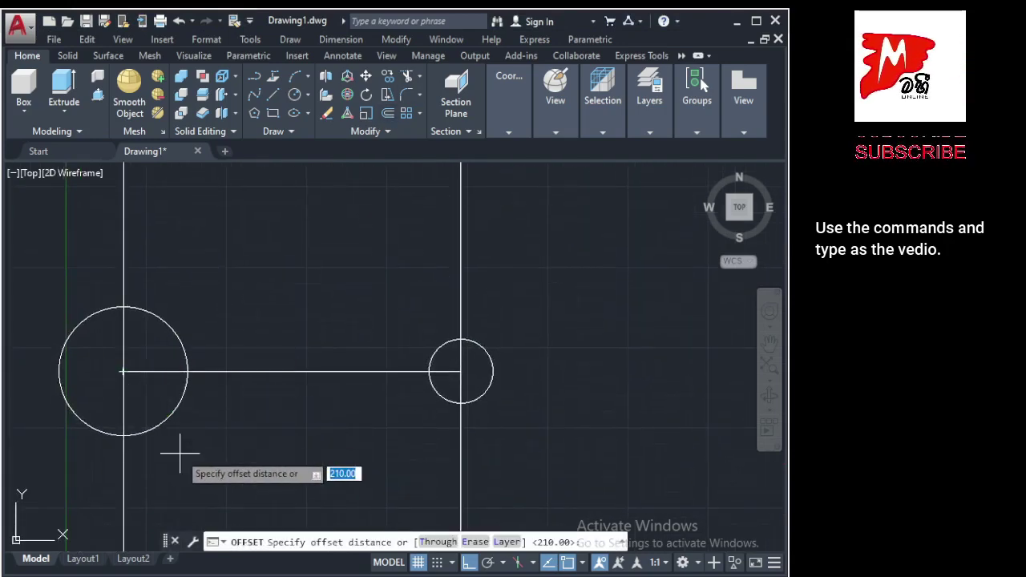
type("40")
key("Return")
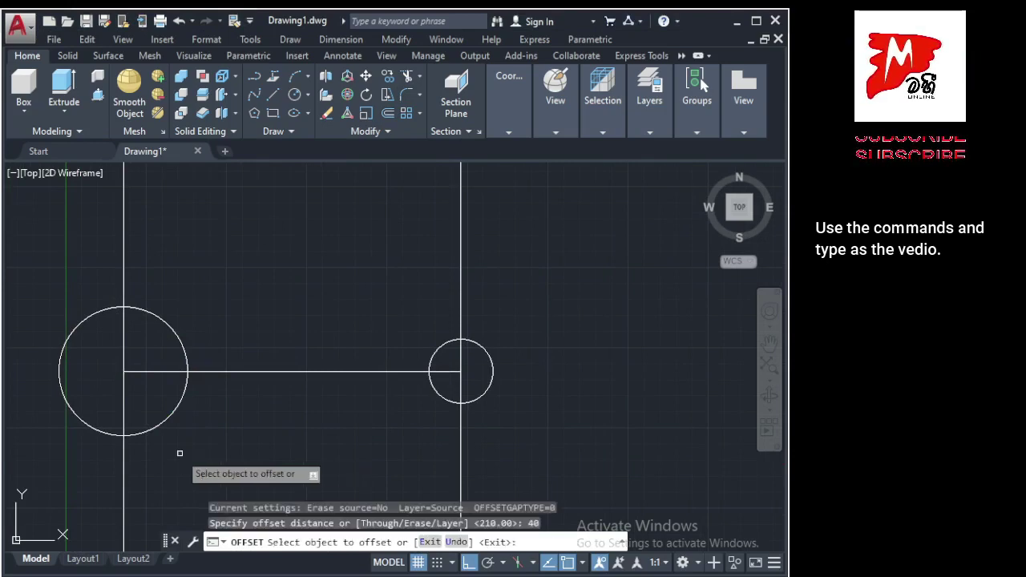
left_click(158, 423)
left_click(181, 478)
scroll(181, 479, "down", 3)
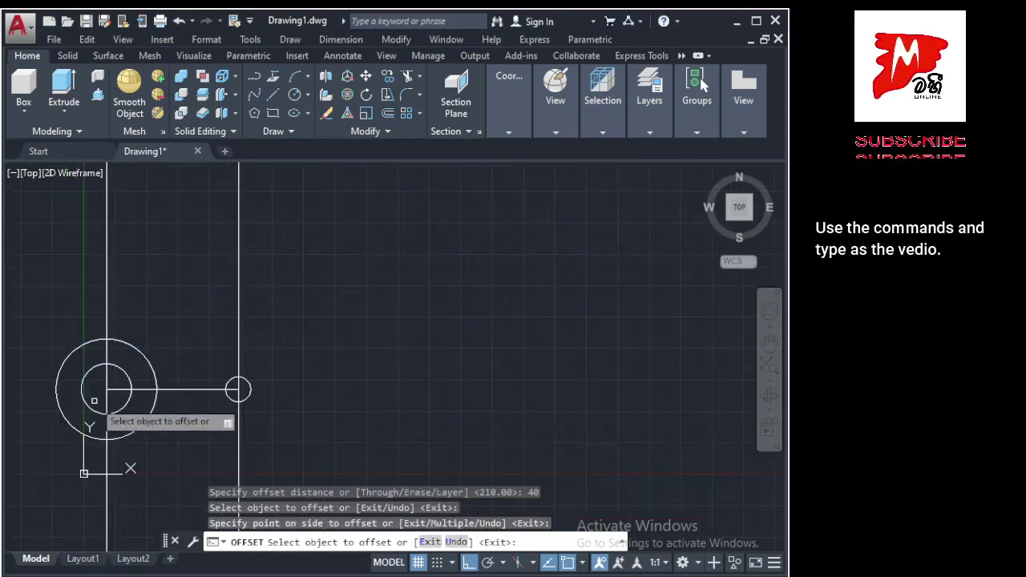
key("Return")
scroll(236, 401, "up", 1)
Offset the radius 20 circle outward by 20, then view the reference image.
key("Return")
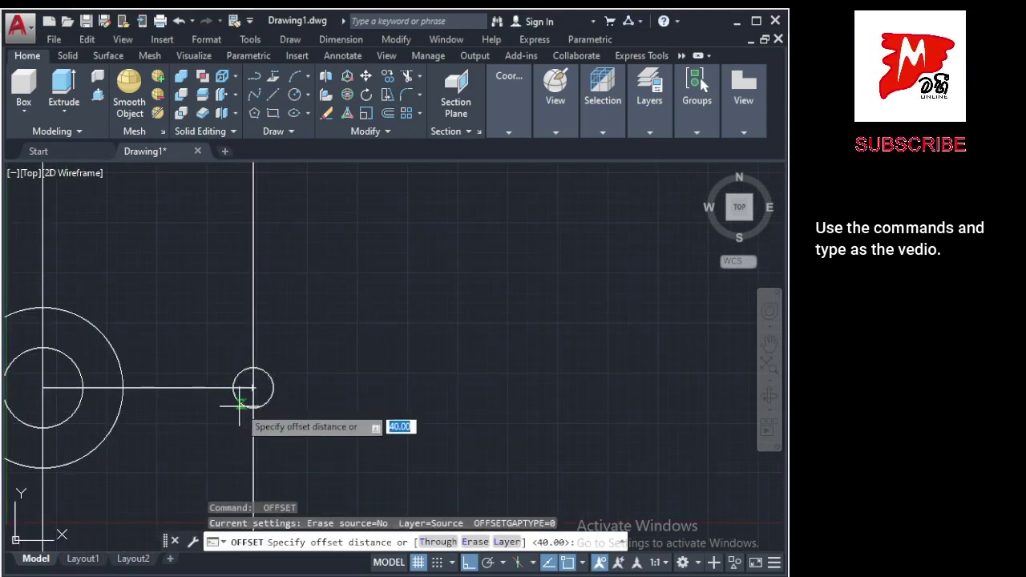
type("20")
key("Return")
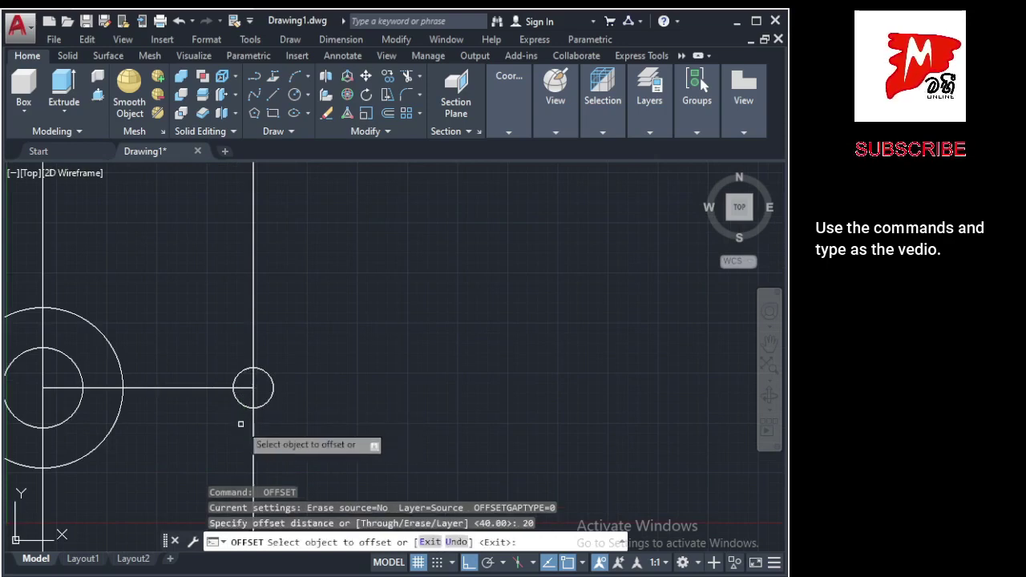
left_click(264, 402)
left_click(359, 425)
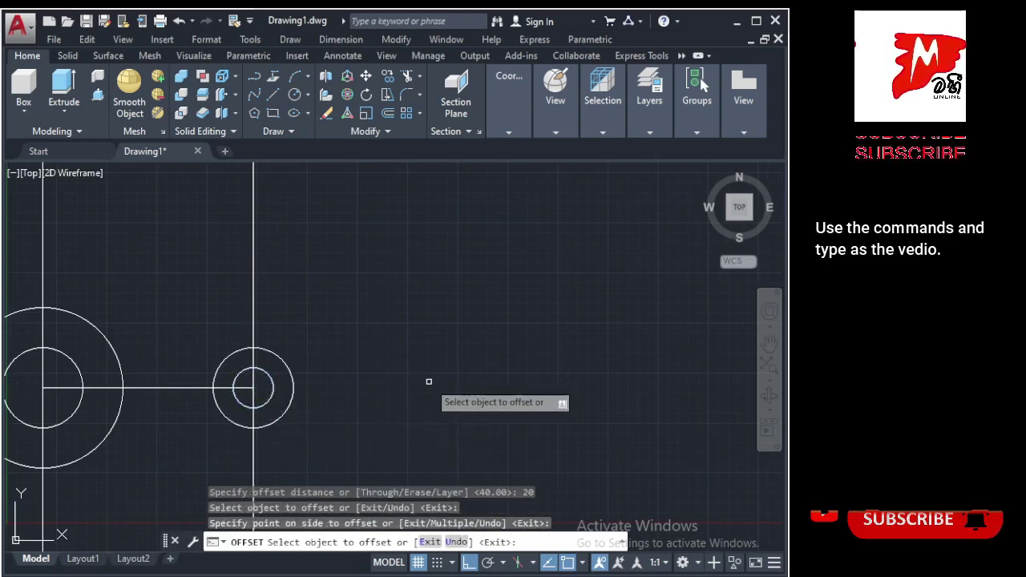
scroll(433, 379, "down", 1)
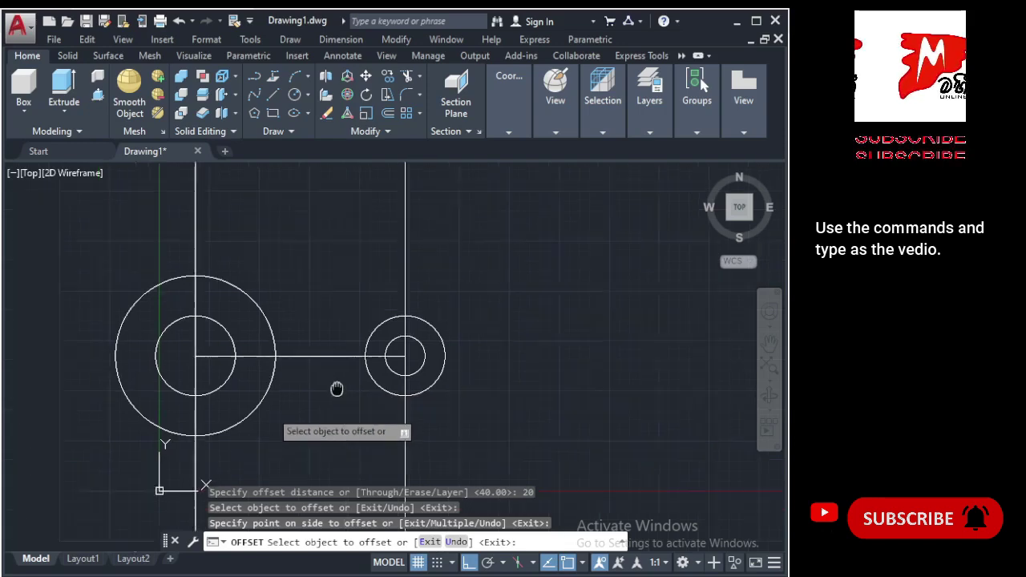
scroll(336, 390, "up", 2)
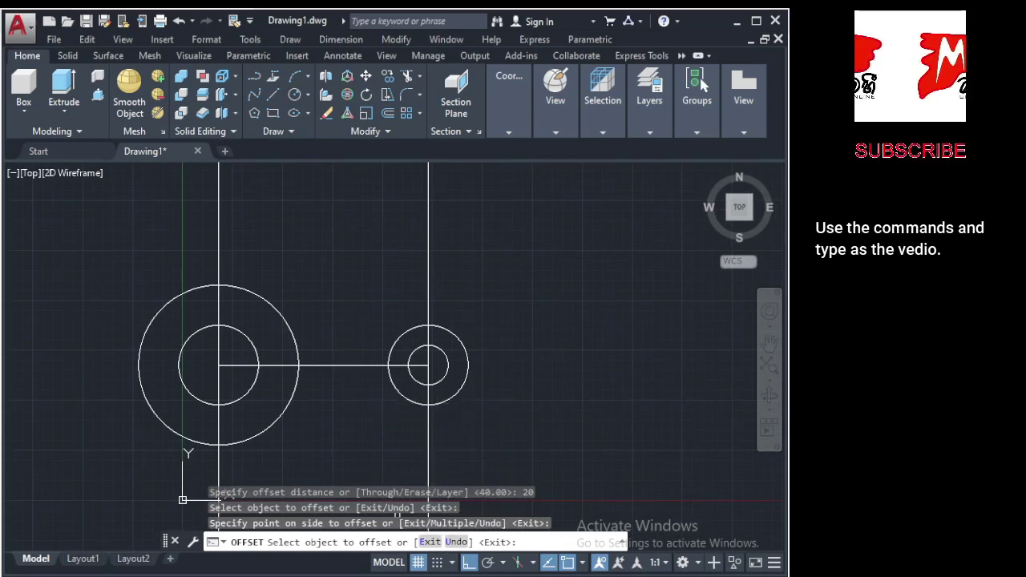
key("alt+Tab")
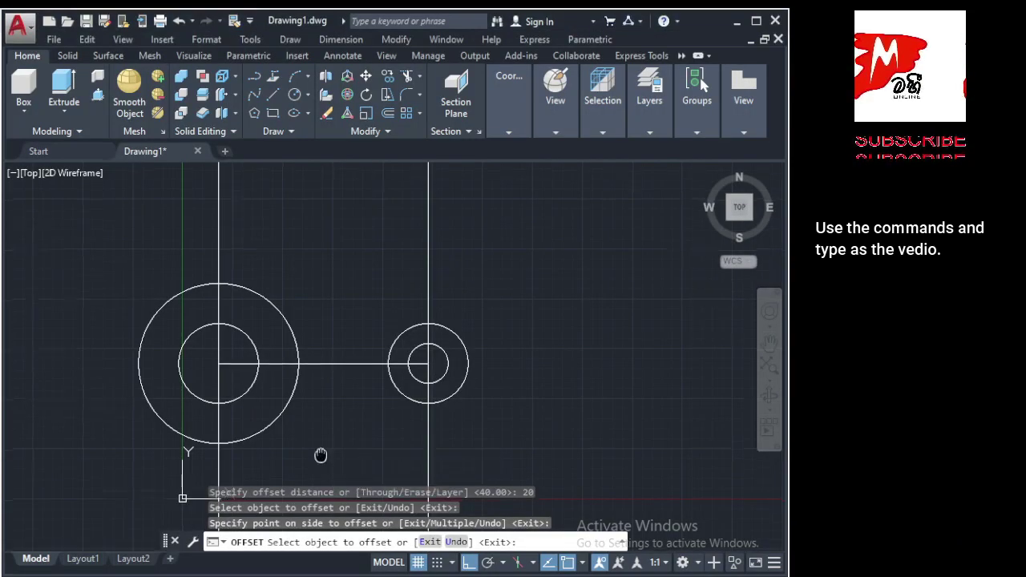
Draw a Tan, Tan, Radius circle of radius 75 touching the left and right outer rings from below.
left_click(310, 95)
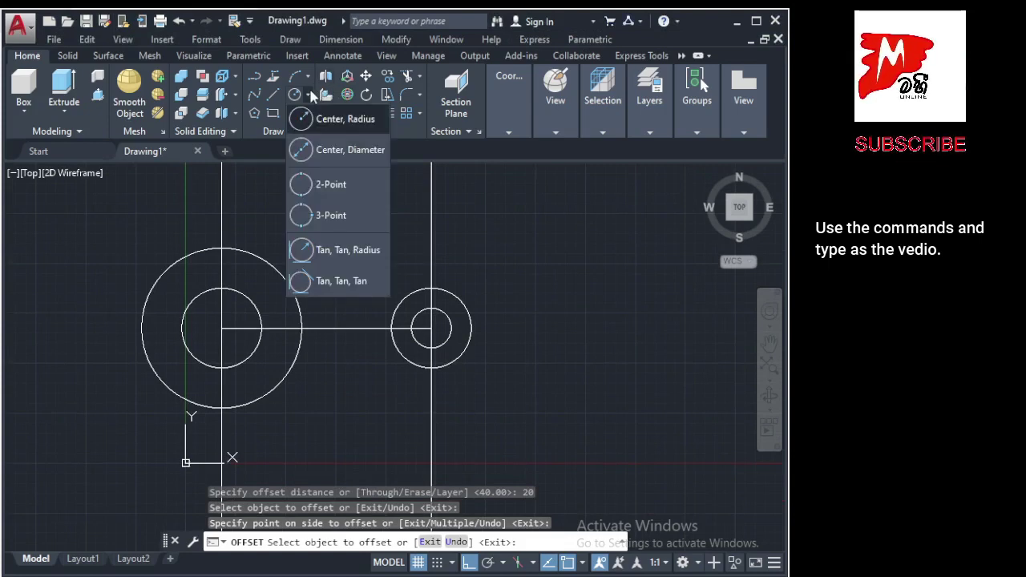
left_click(334, 255)
scroll(376, 424, "up", 2)
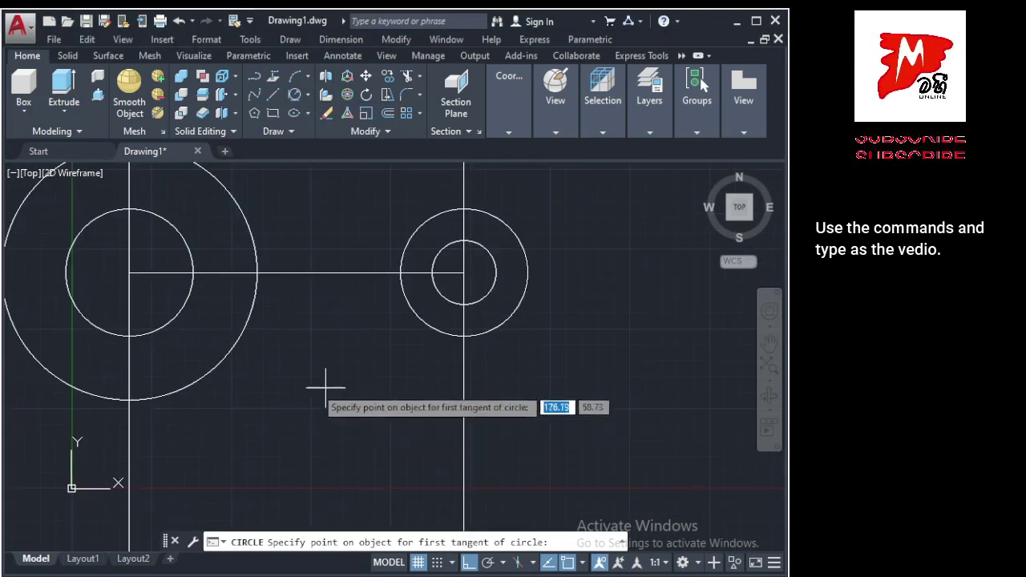
left_click(231, 348)
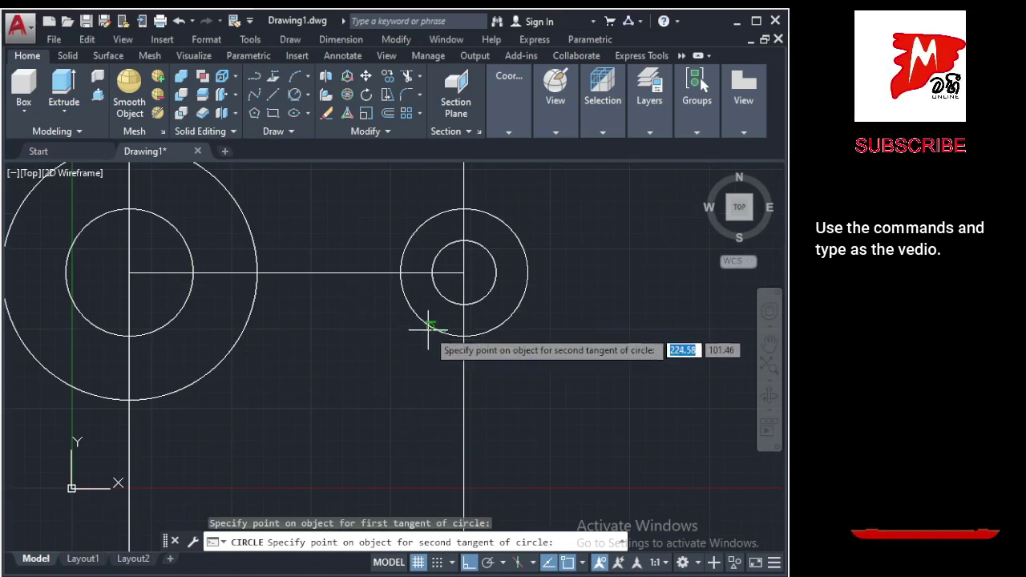
left_click(431, 326)
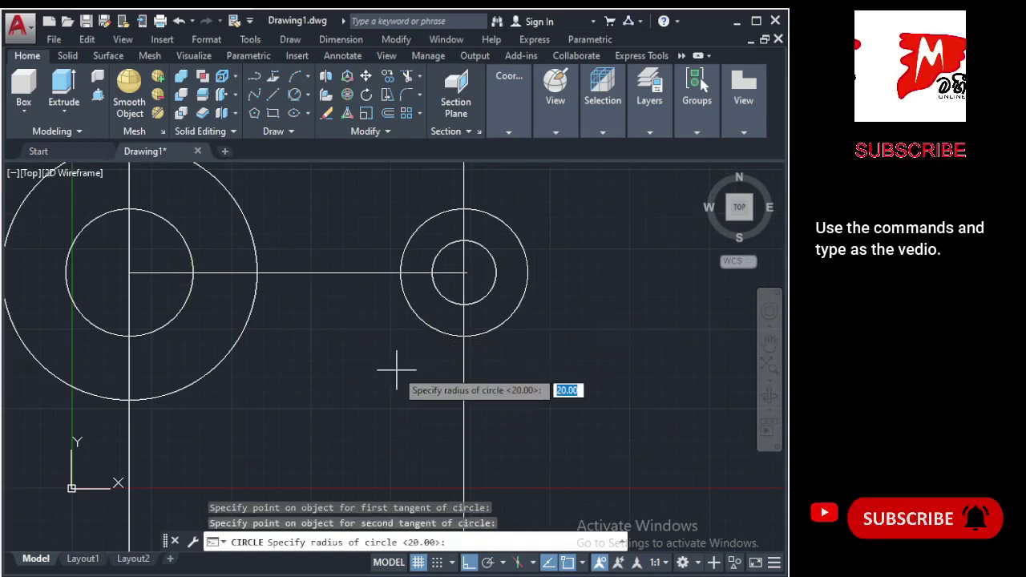
type("5")
key("Return")
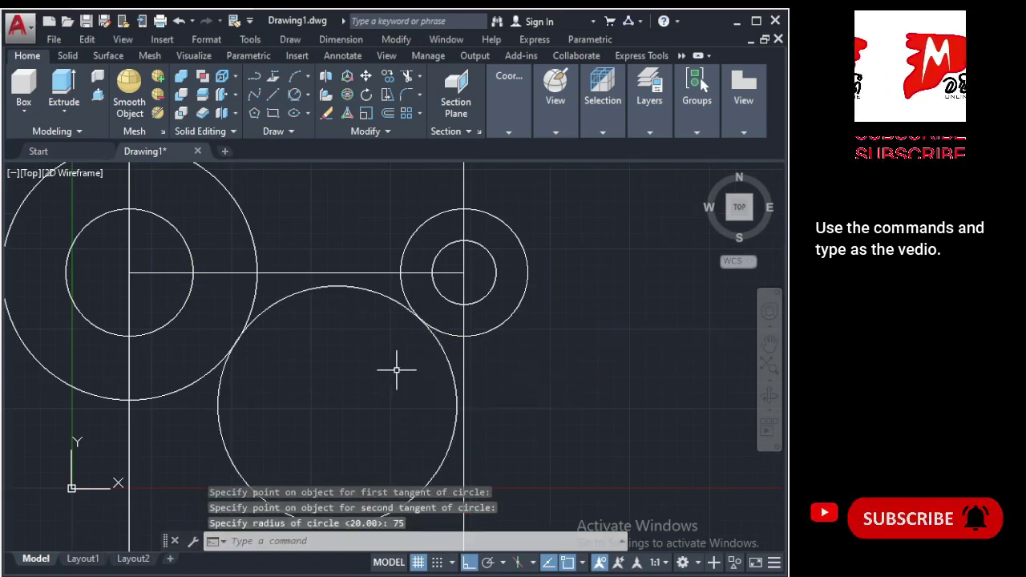
scroll(291, 431, "down", 2)
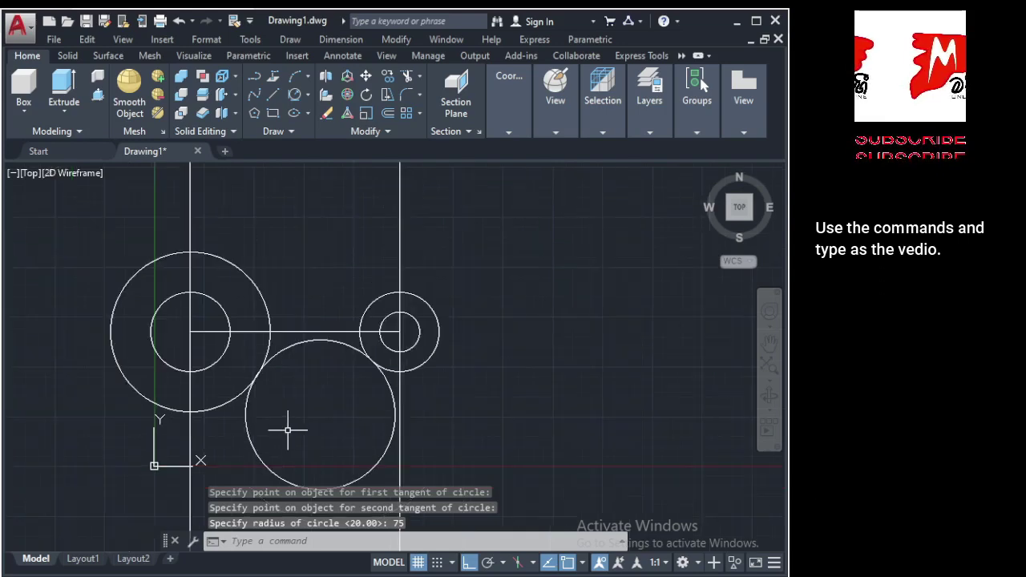
scroll(282, 258, "down", 1)
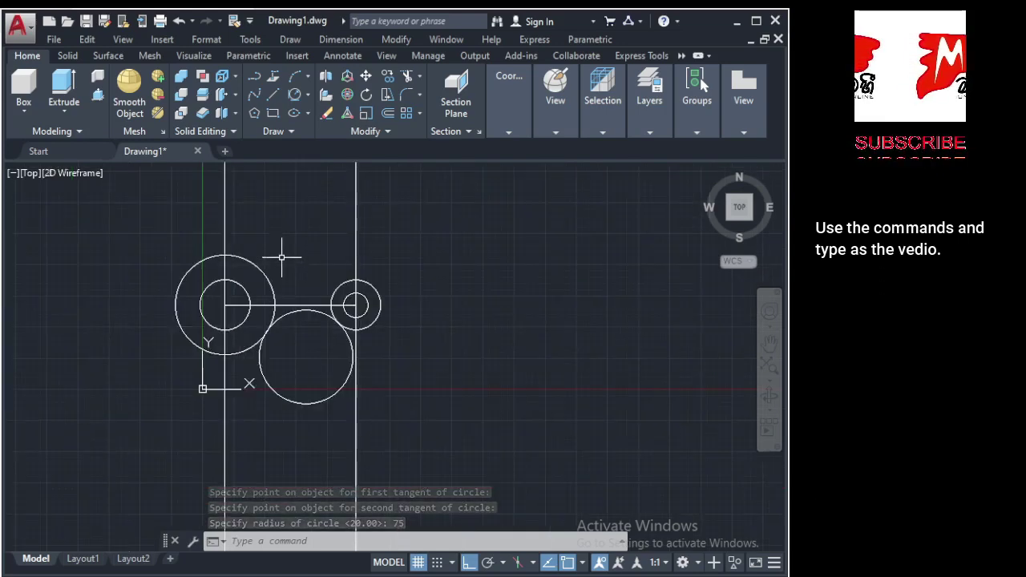
Draw a Tan, Tan, Radius circle of radius 180 touching the tops of both outer rings.
left_click(305, 97)
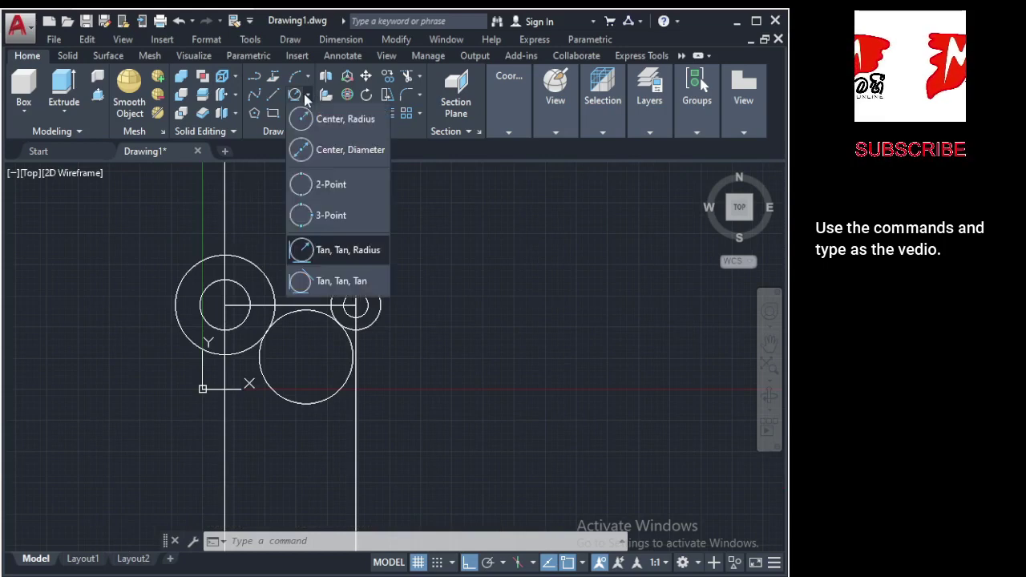
left_click(334, 252)
scroll(268, 238, "up", 1)
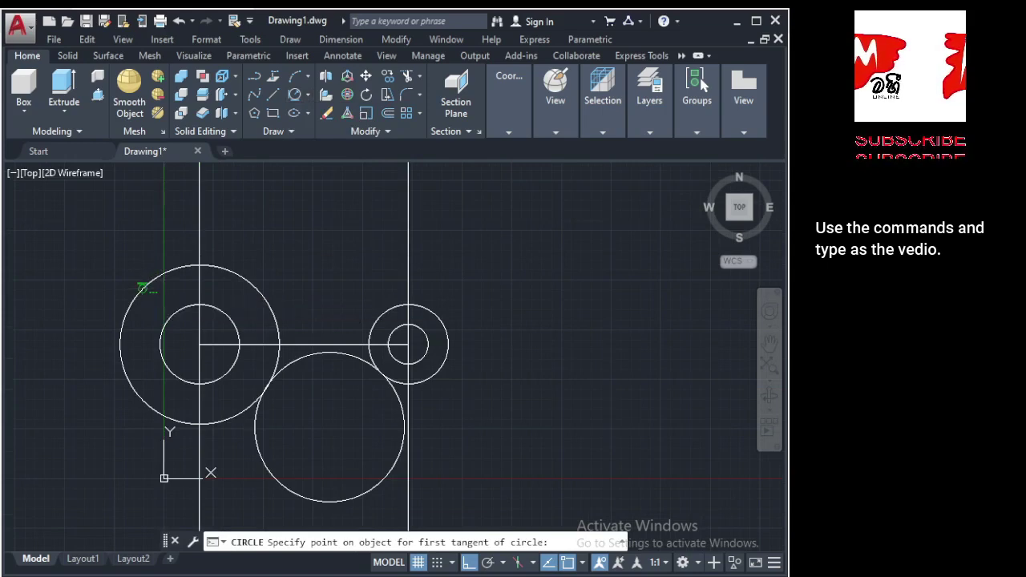
left_click(142, 286)
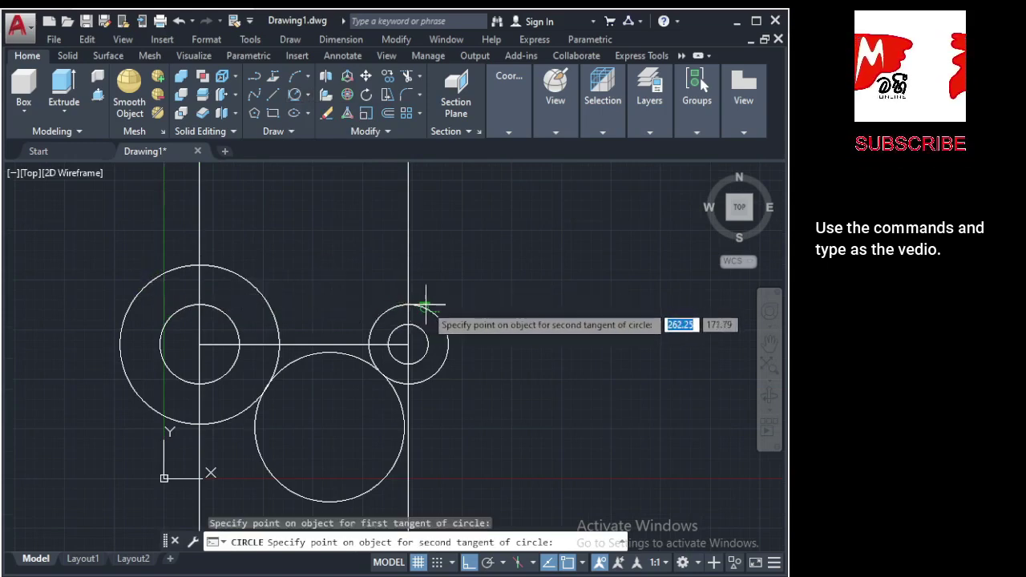
left_click(428, 307)
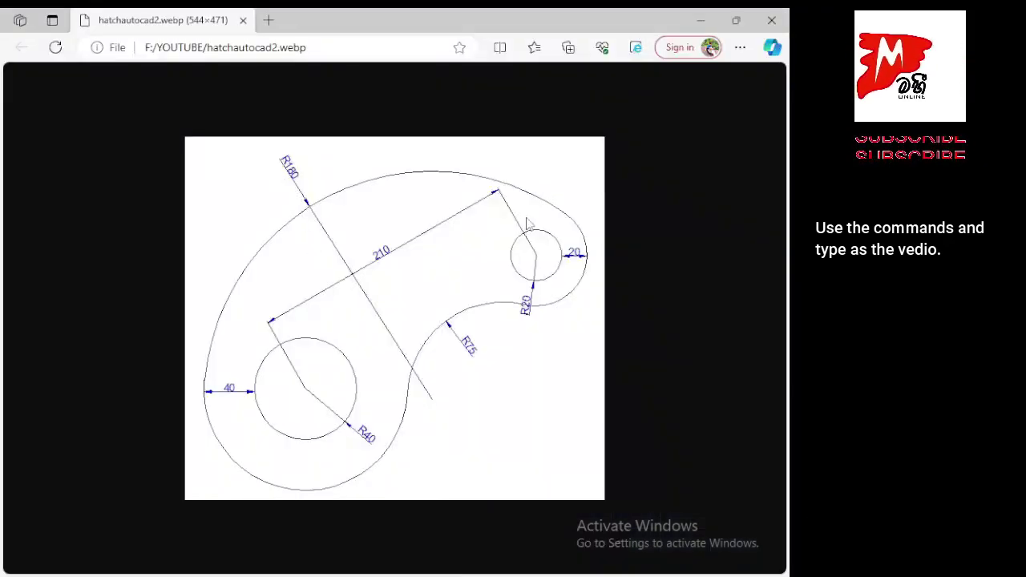
key("alt+Tab")
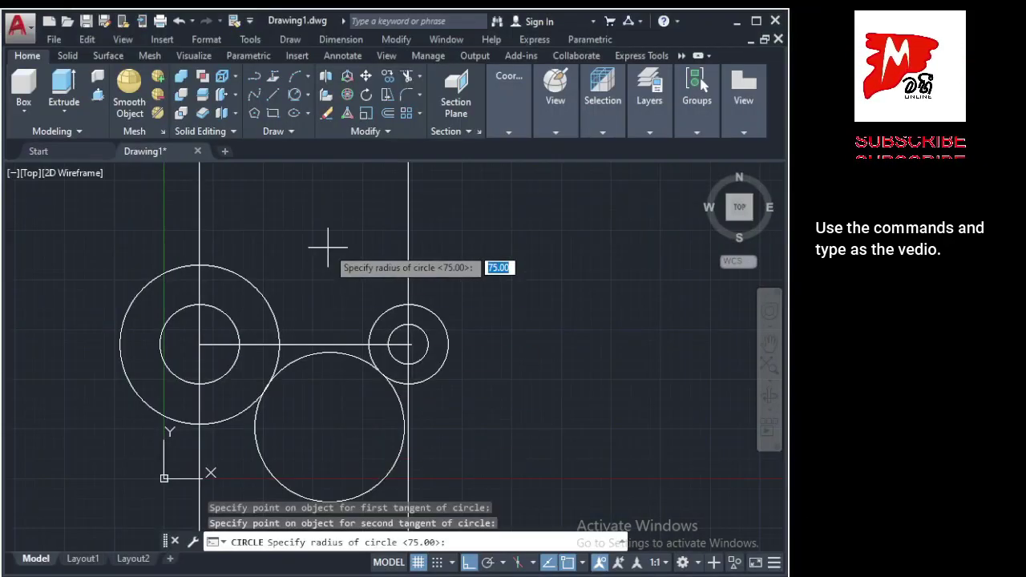
type("180")
key("Return")
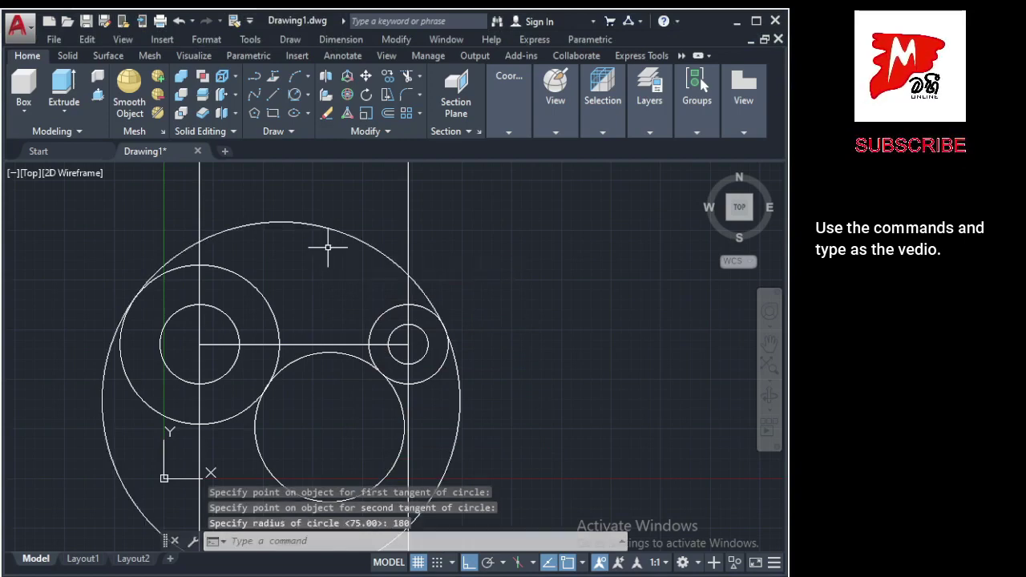
scroll(204, 232, "down", 2)
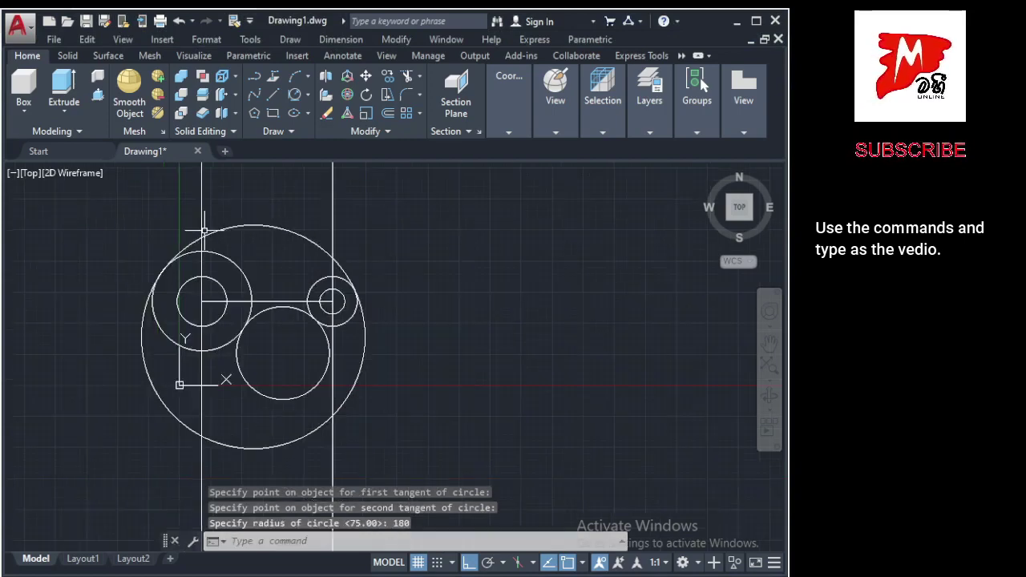
scroll(333, 287, "down", 3)
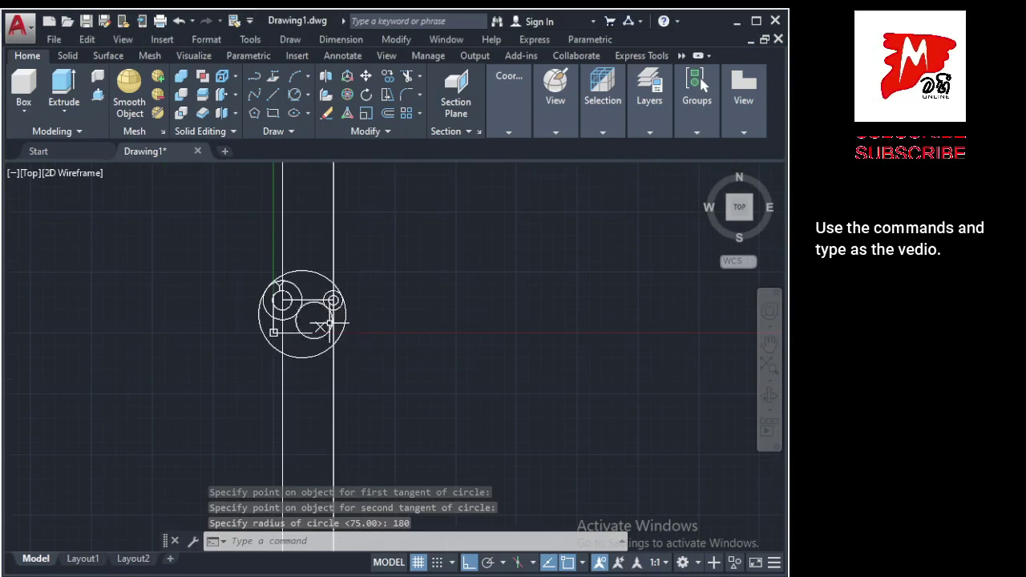
Erase the two vertical construction lines and the horizontal centre line.
left_click(370, 234)
left_click(261, 211)
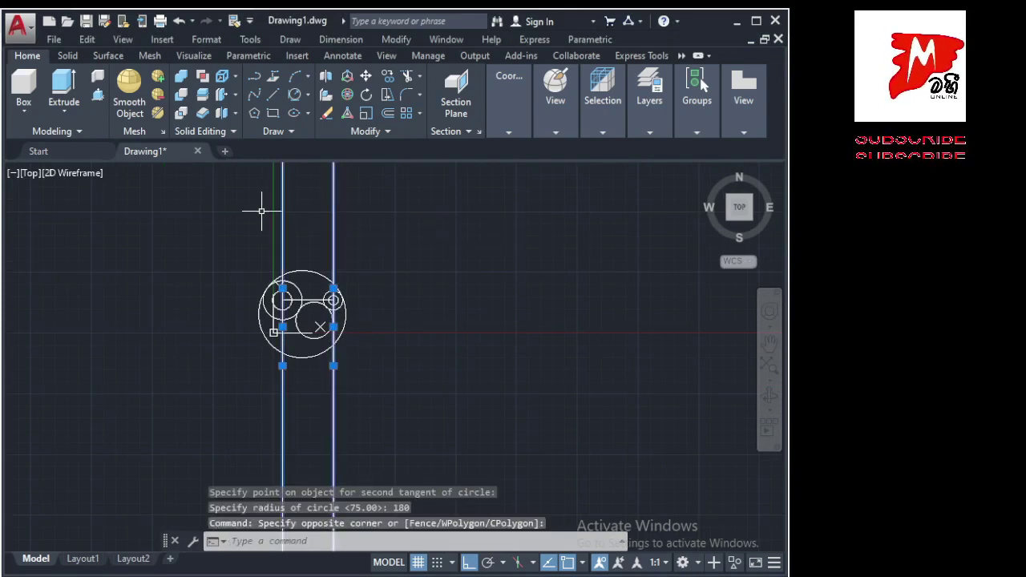
key("Delete")
scroll(255, 303, "up", 3)
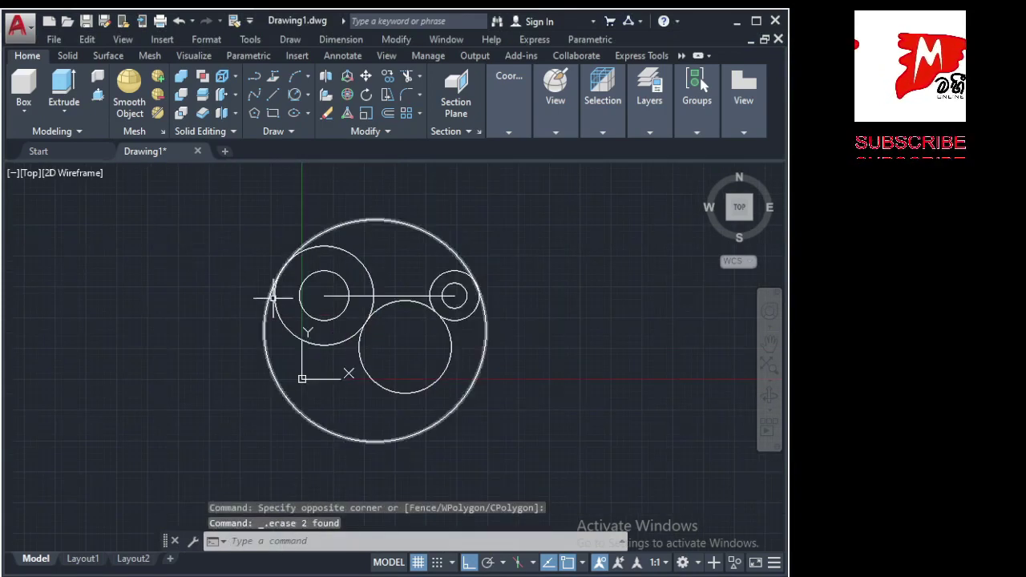
left_click(346, 297)
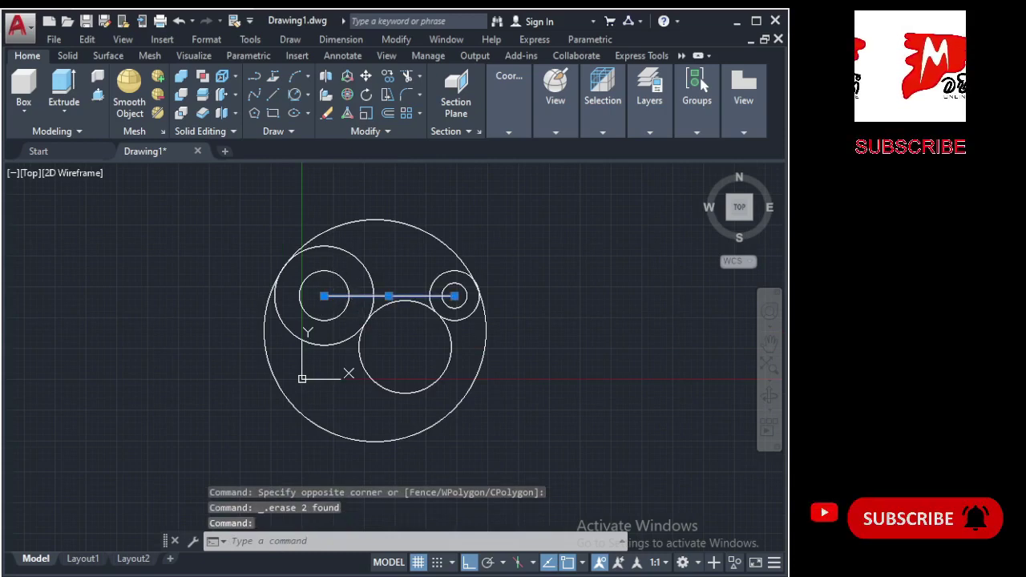
key("Delete")
middle_click_drag(358, 287, 311, 312)
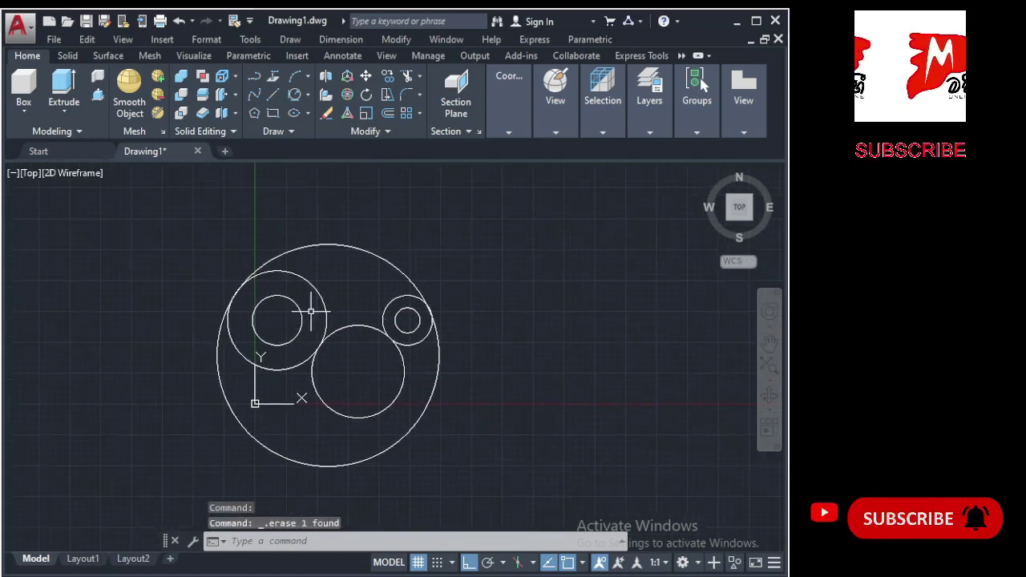
Trim the radius 180 and 75 circles and the rings' inner arcs into the cam outline.
left_click(170, 186)
left_click(487, 486)
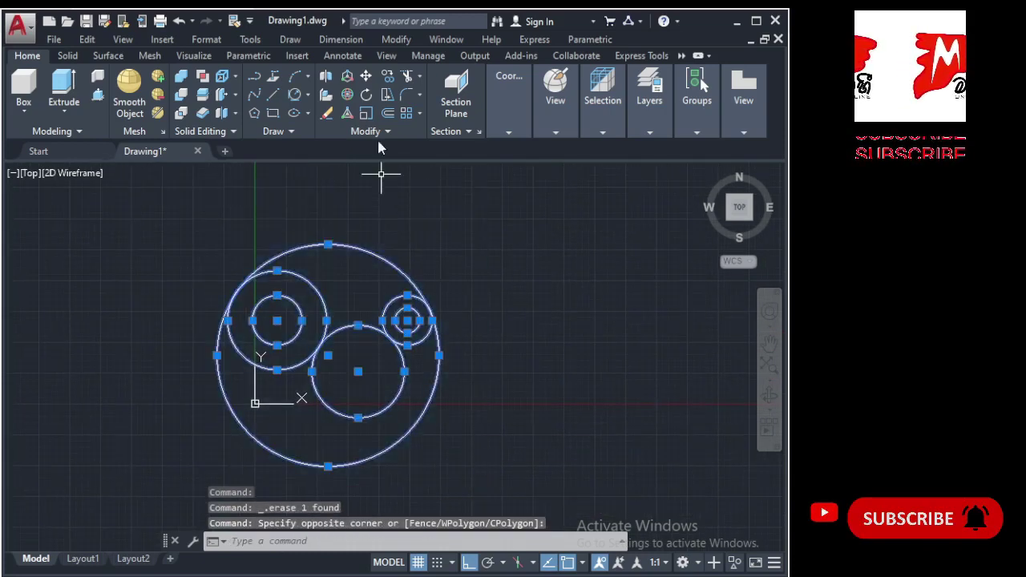
left_click(422, 76)
left_click(425, 101)
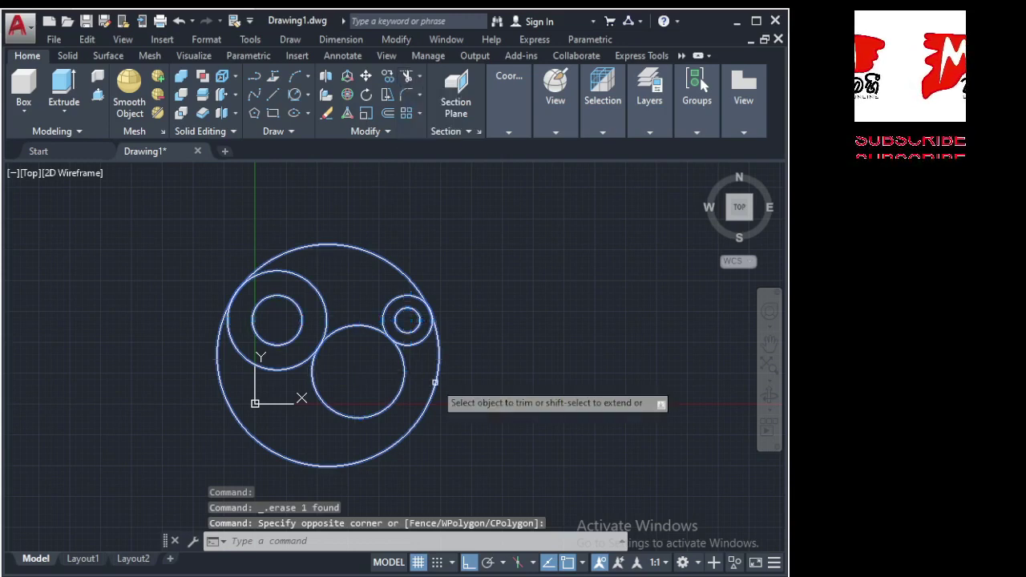
left_click(423, 414)
scroll(364, 355, "up", 2)
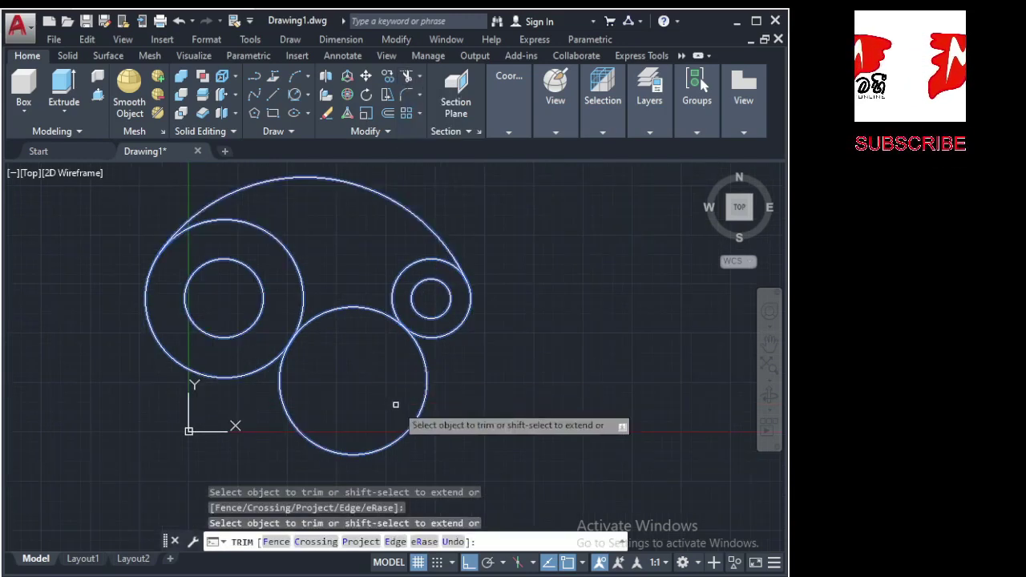
left_click(420, 409)
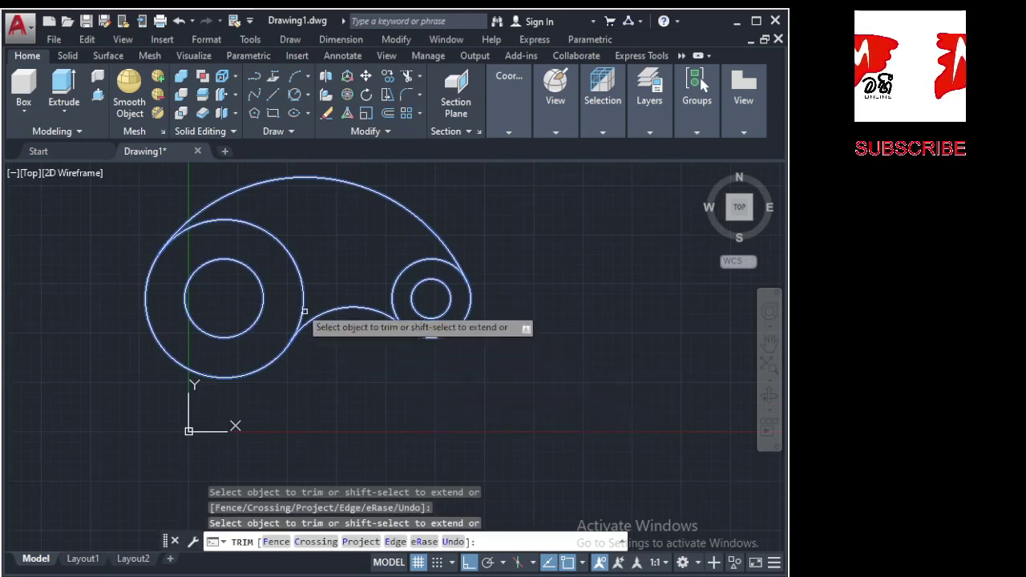
scroll(271, 255, "up", 2)
left_click(283, 232)
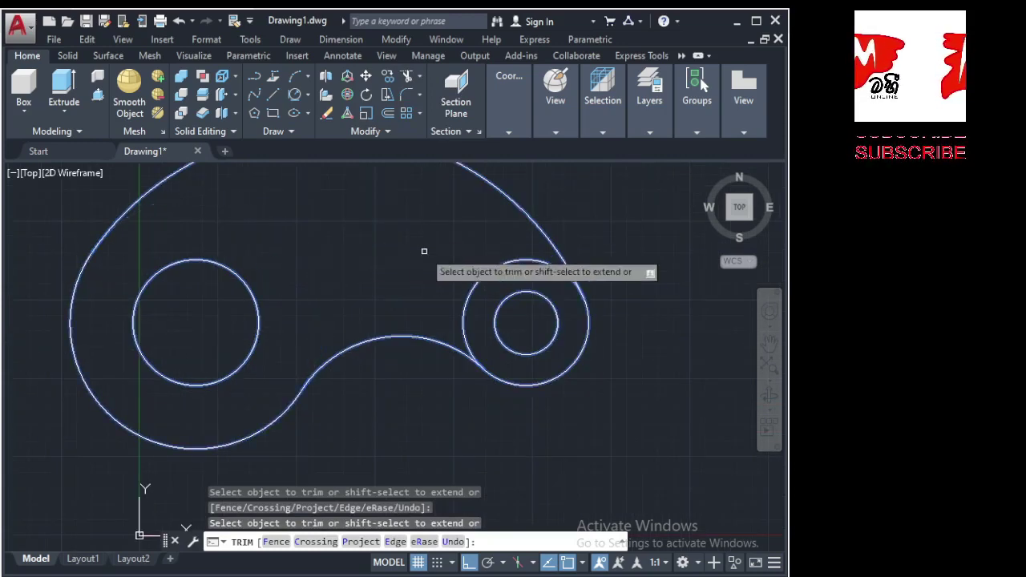
left_click(471, 282)
scroll(288, 362, "down", 2)
scroll(295, 383, "down", 2)
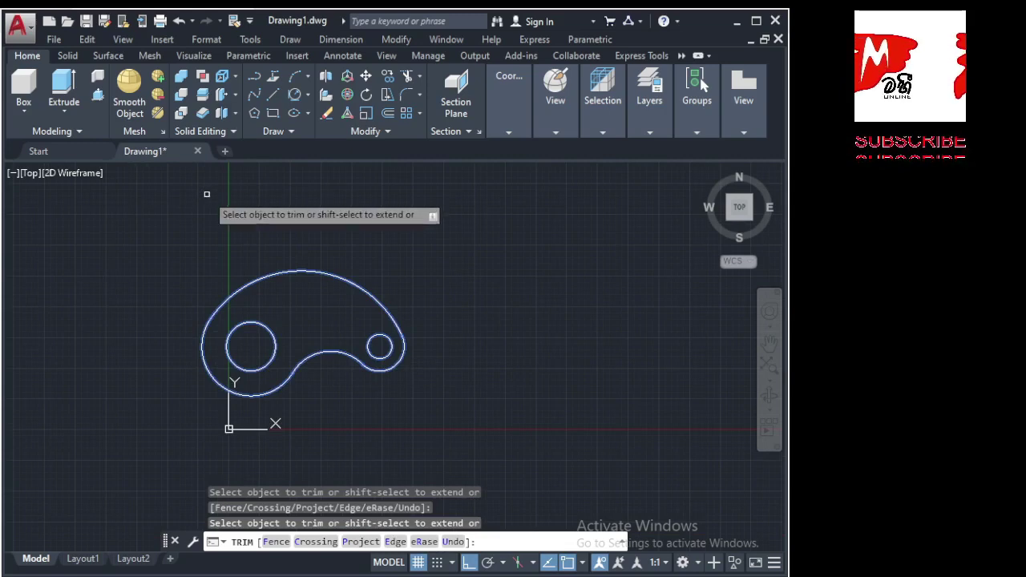
Finish trimming, then move the whole cam outline and holes to the right with M.
key("Return")
left_click(167, 222)
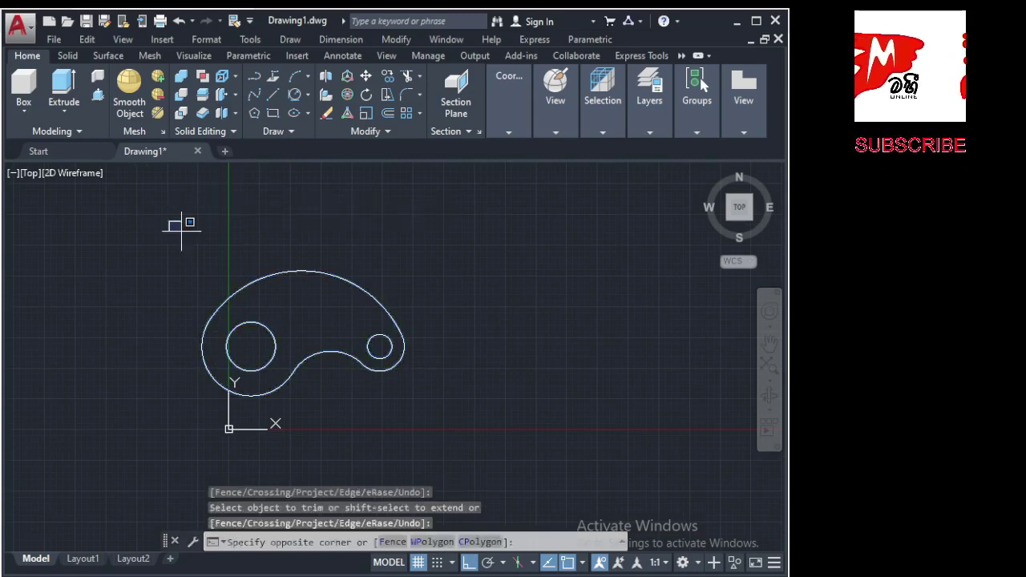
left_click(497, 451)
scroll(130, 380, "down", 2)
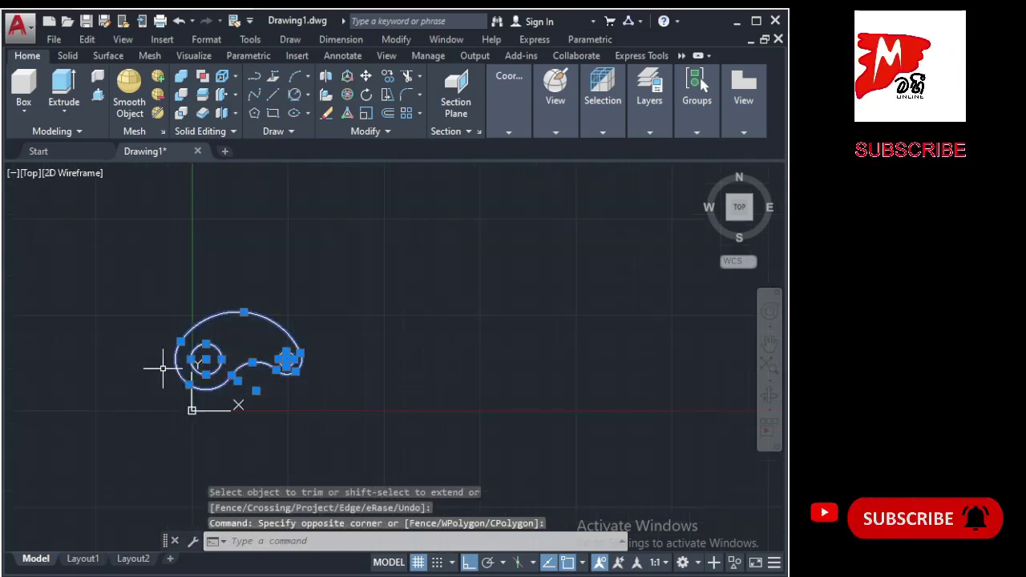
type("M")
key("Return")
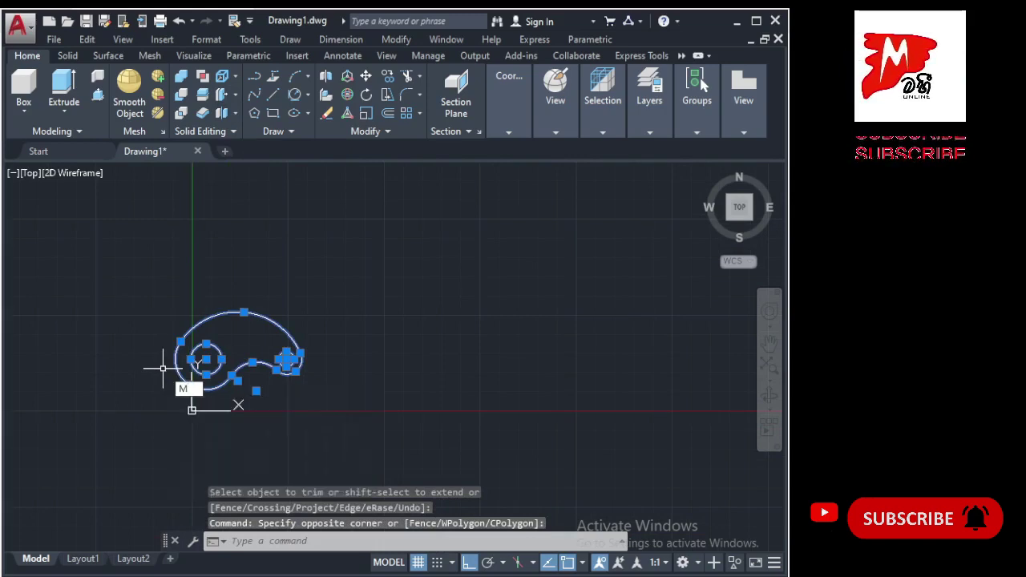
left_click(287, 358)
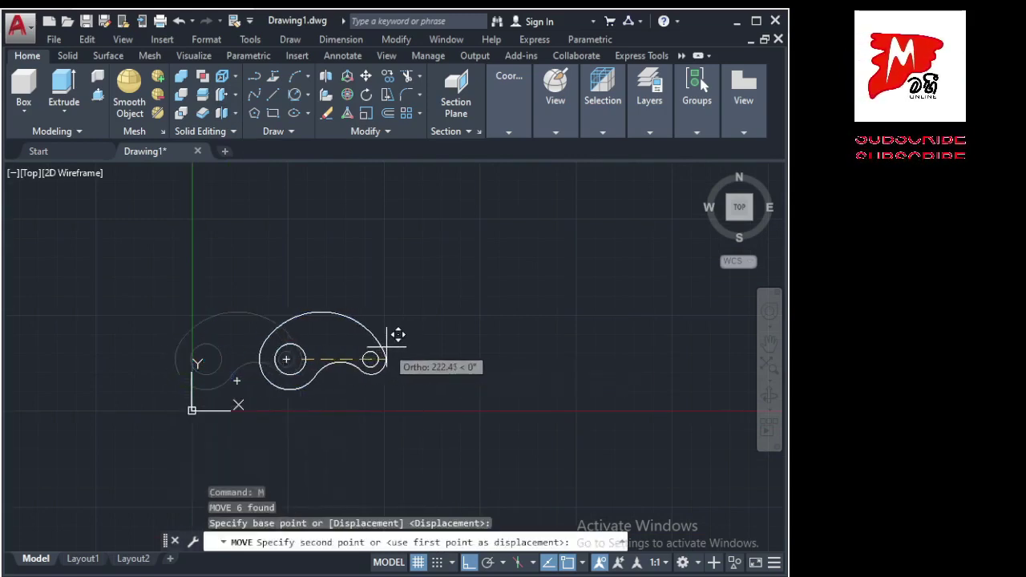
left_click(379, 340)
scroll(364, 386, "up", 1)
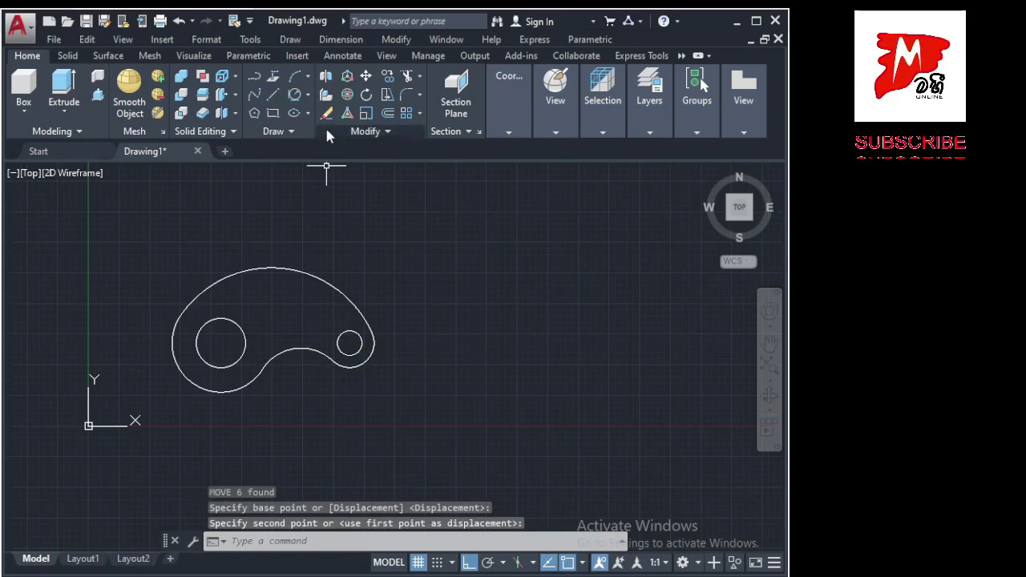
middle_click_drag(275, 280, 210, 282)
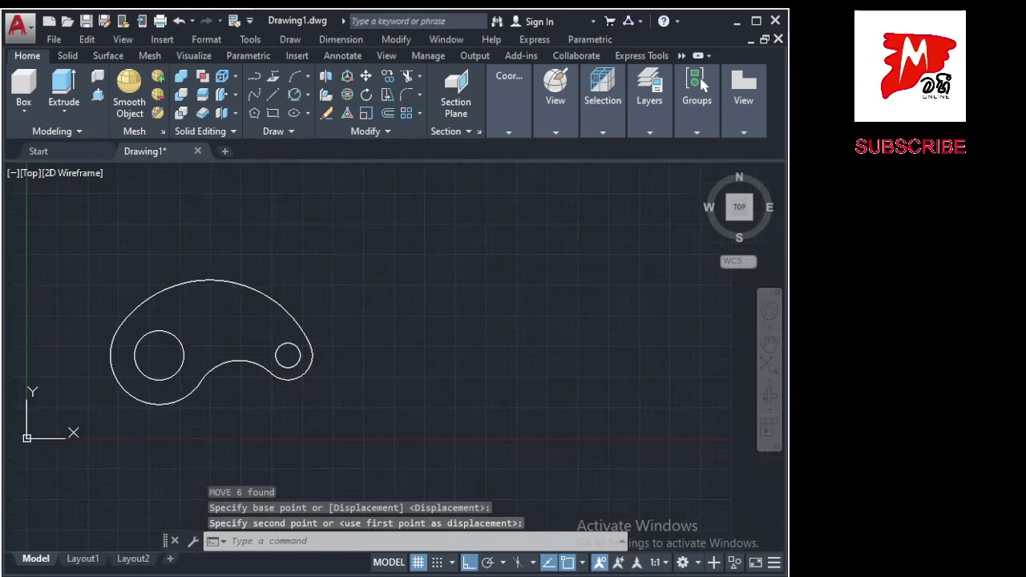
scroll(213, 286, "up", 2)
Add an R180 radius dimension to the cam's large outer arc.
left_click(361, 40)
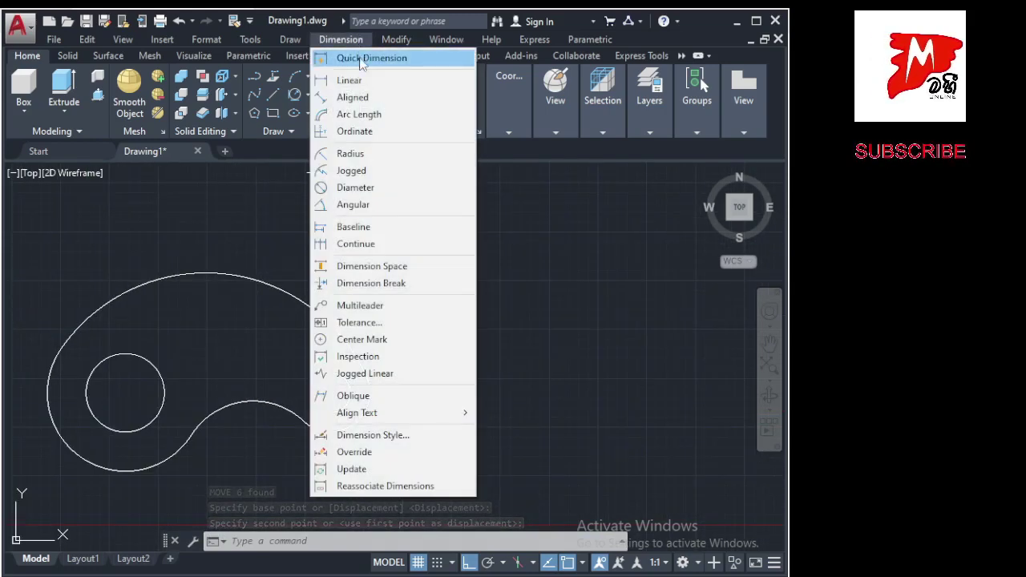
left_click(349, 154)
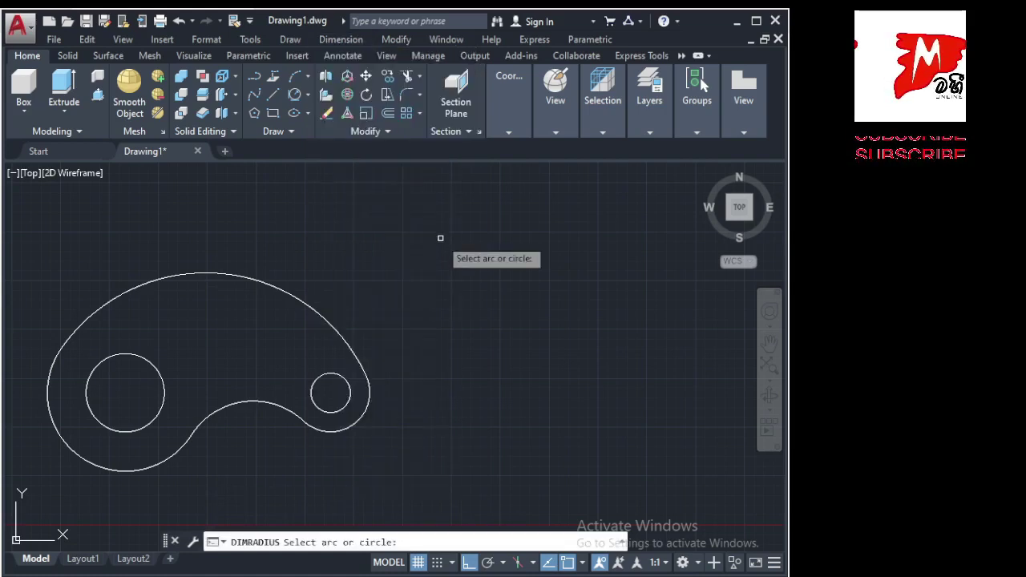
left_click(250, 275)
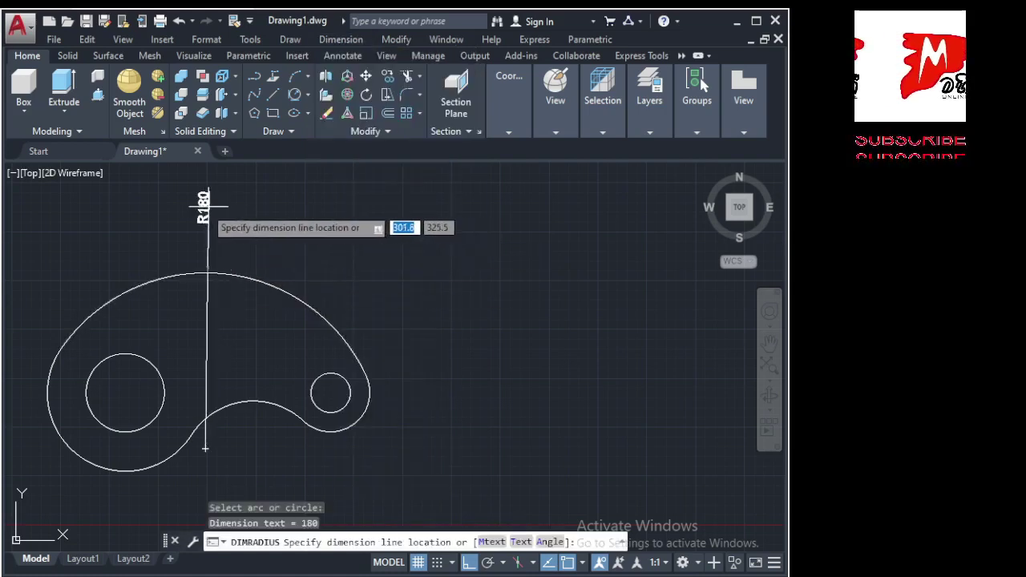
left_click(191, 200)
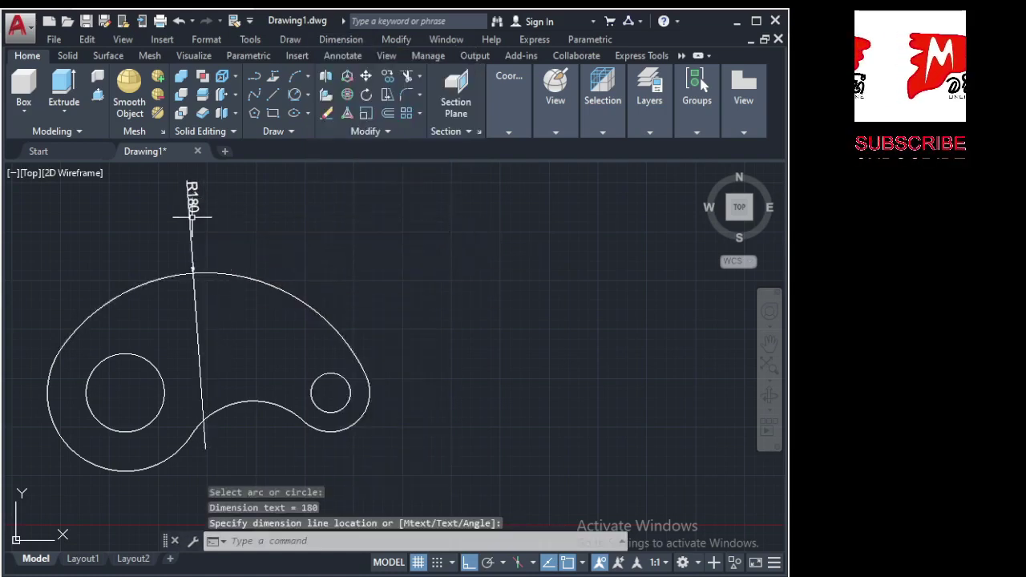
key("Return")
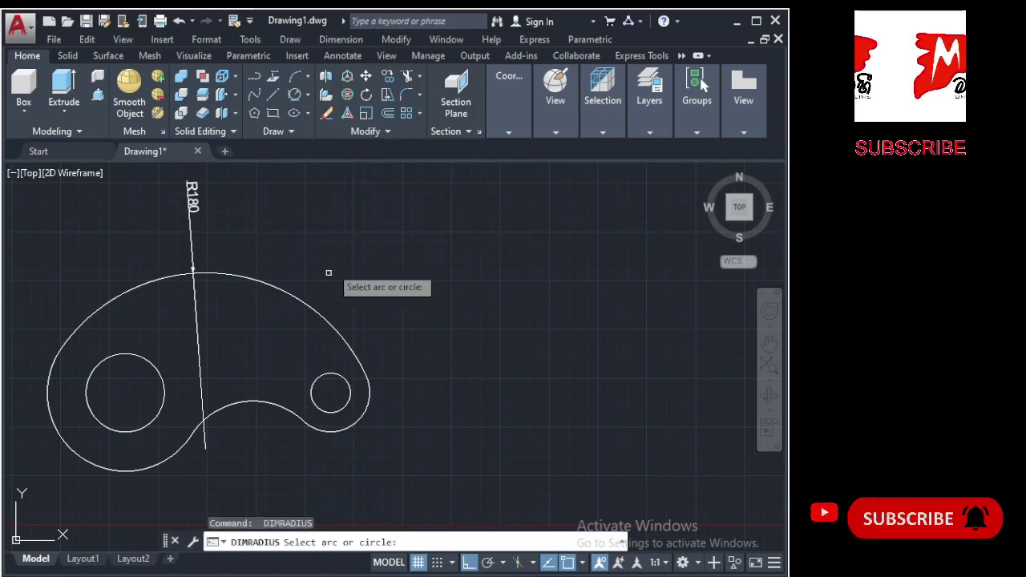
scroll(324, 260, "down", 4)
scroll(279, 331, "up", 4)
Add R75, R40 and R20 radius dimensions to the concave arc and the two holes.
left_click(325, 277)
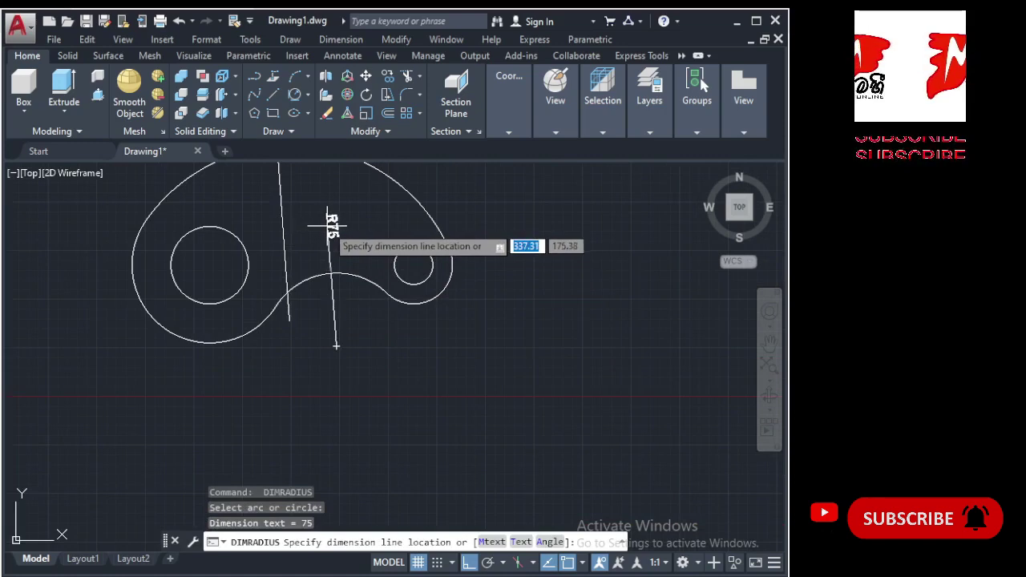
left_click(335, 231)
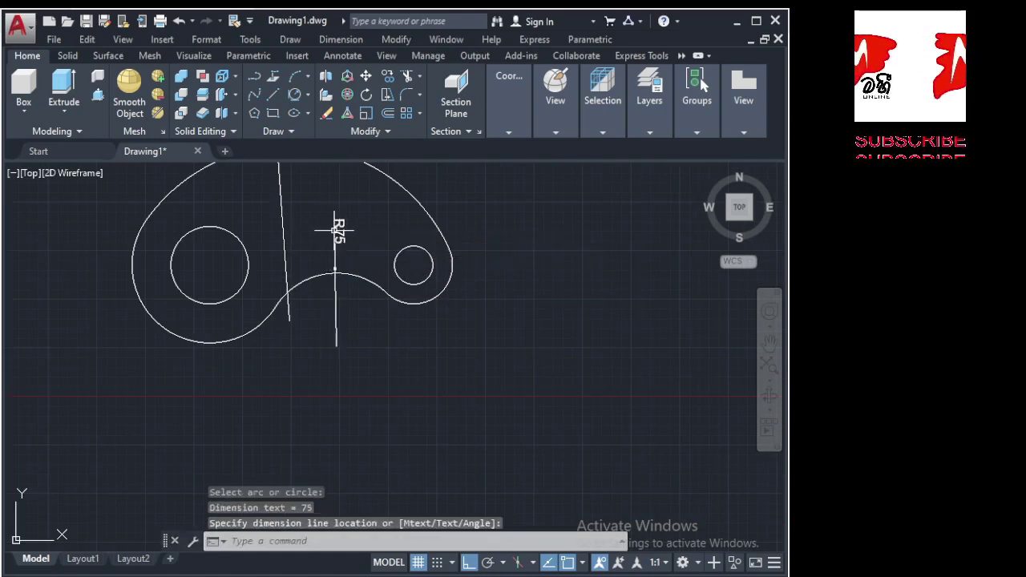
middle_click_drag(256, 299, 272, 339)
key("Return")
left_click(246, 338)
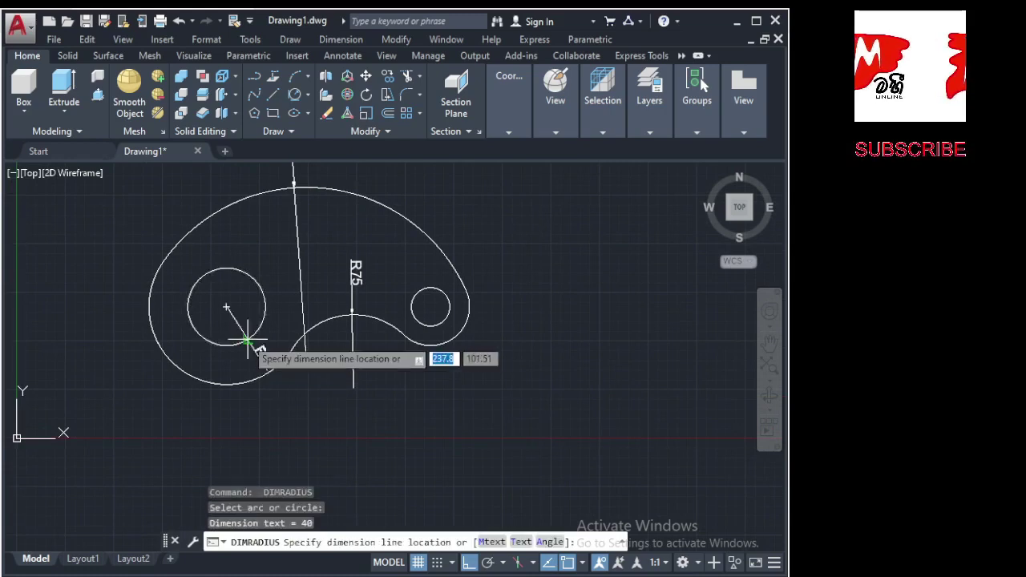
left_click(246, 354)
key("Return")
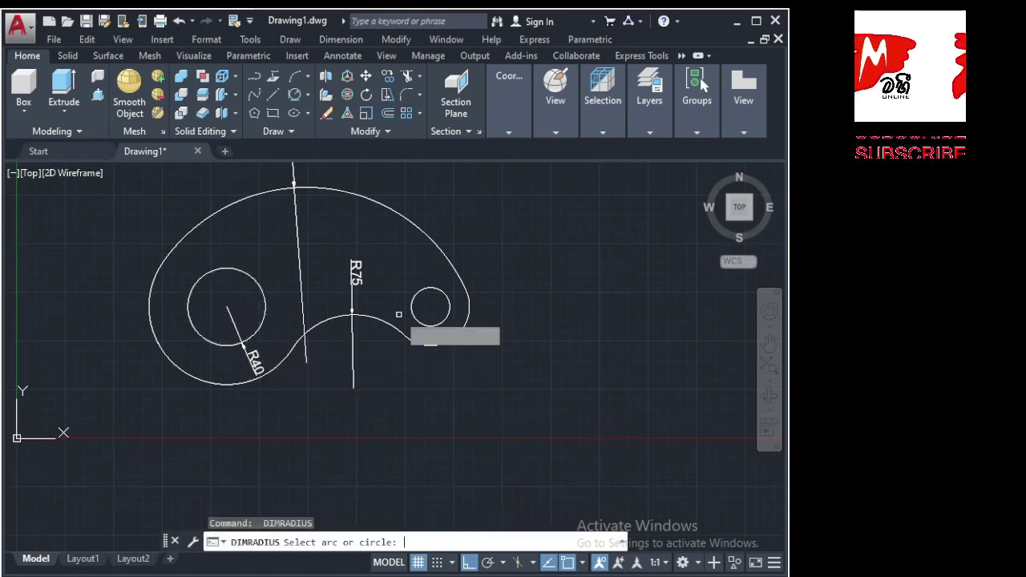
left_click(442, 322)
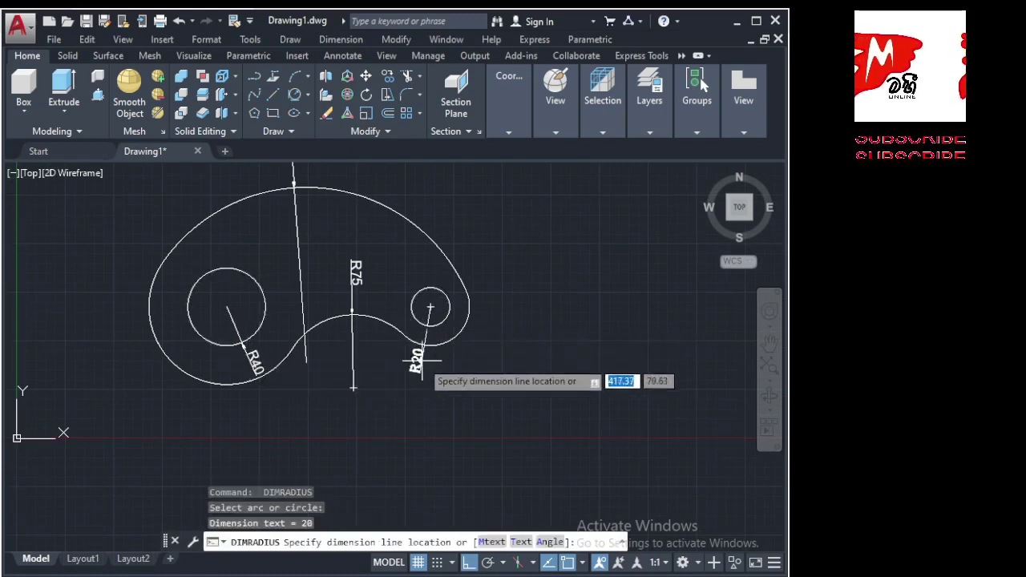
left_click(425, 368)
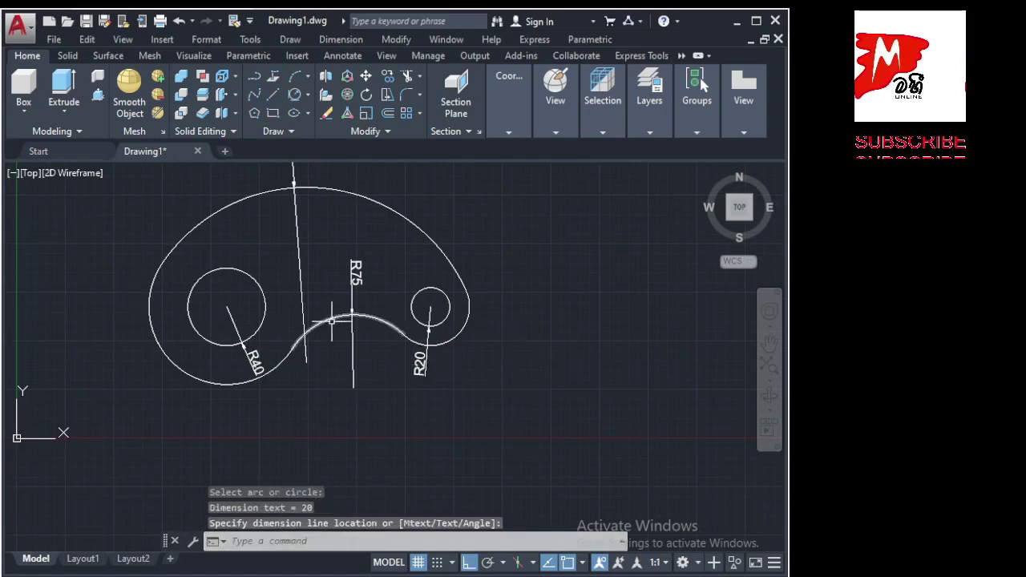
scroll(261, 492, "down", 2)
scroll(259, 444, "up", 2)
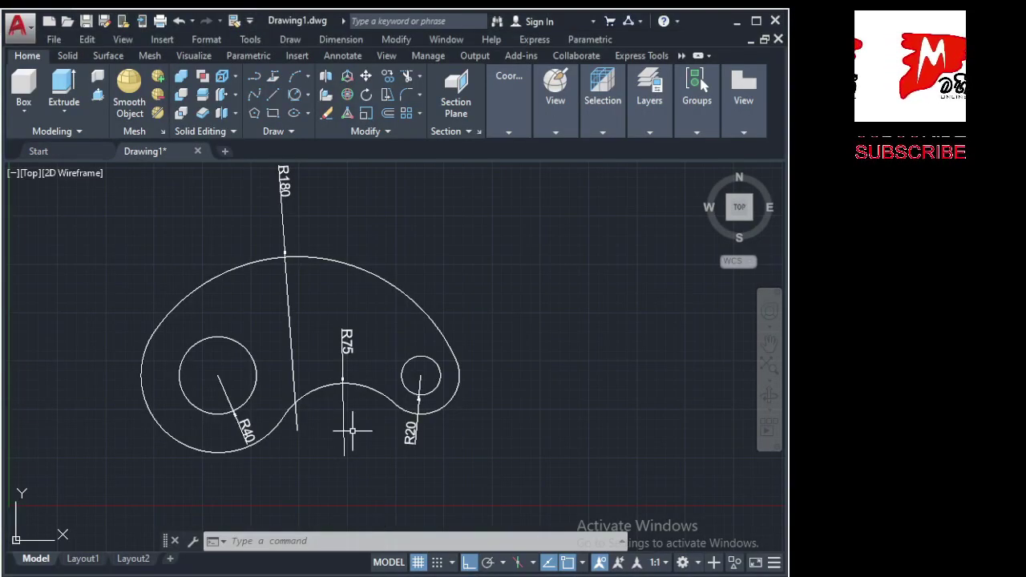
Draw vertical construction lines through the centres of both holes.
left_click(264, 128)
left_click(274, 150)
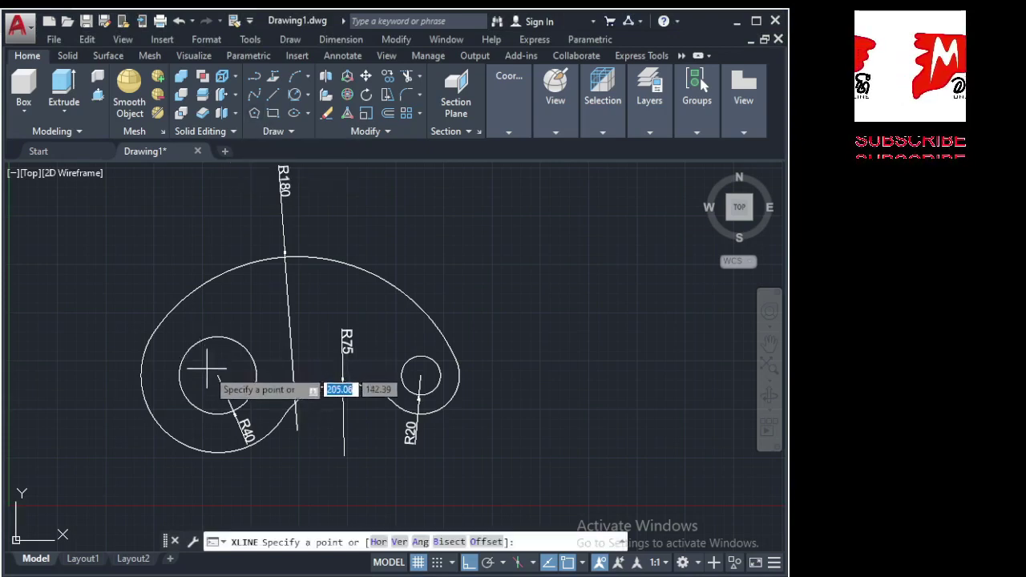
left_click(218, 375)
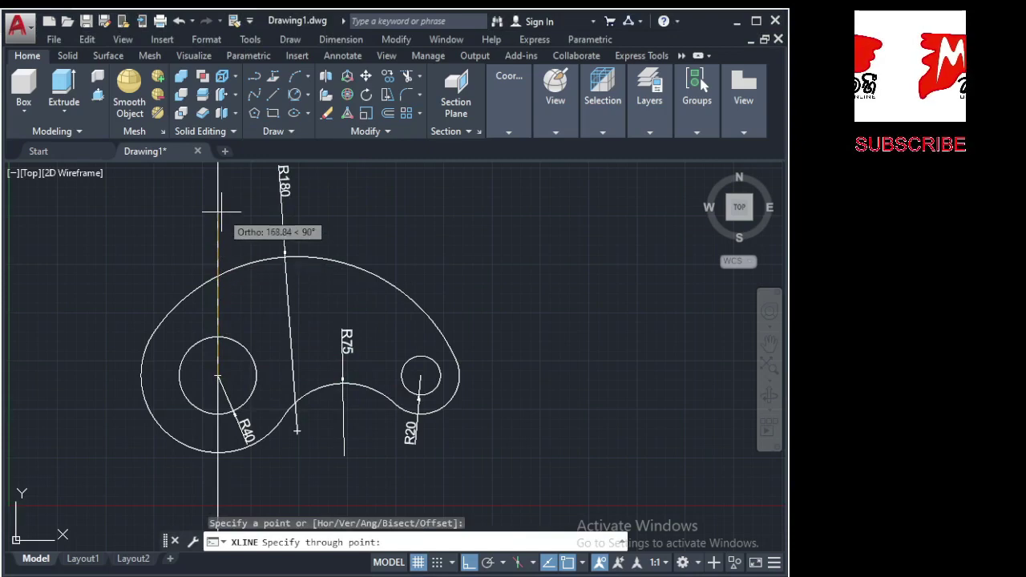
left_click(218, 218)
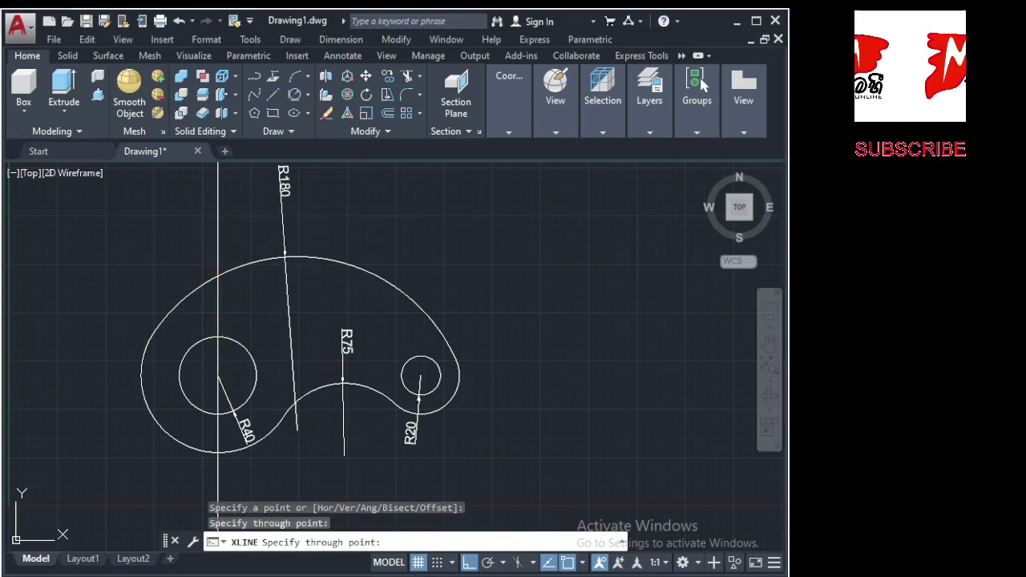
key("Return")
key("Return")
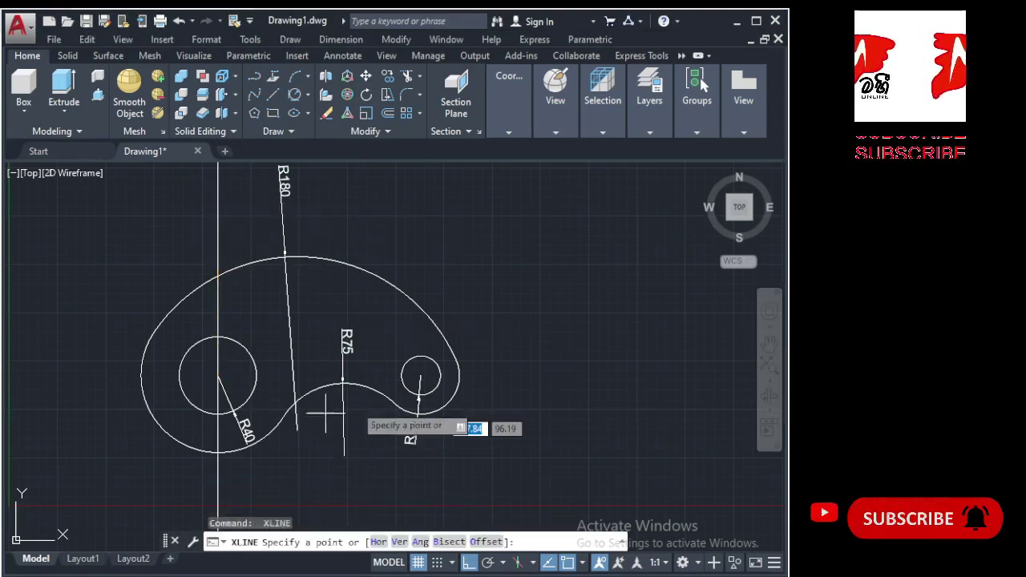
left_click(419, 376)
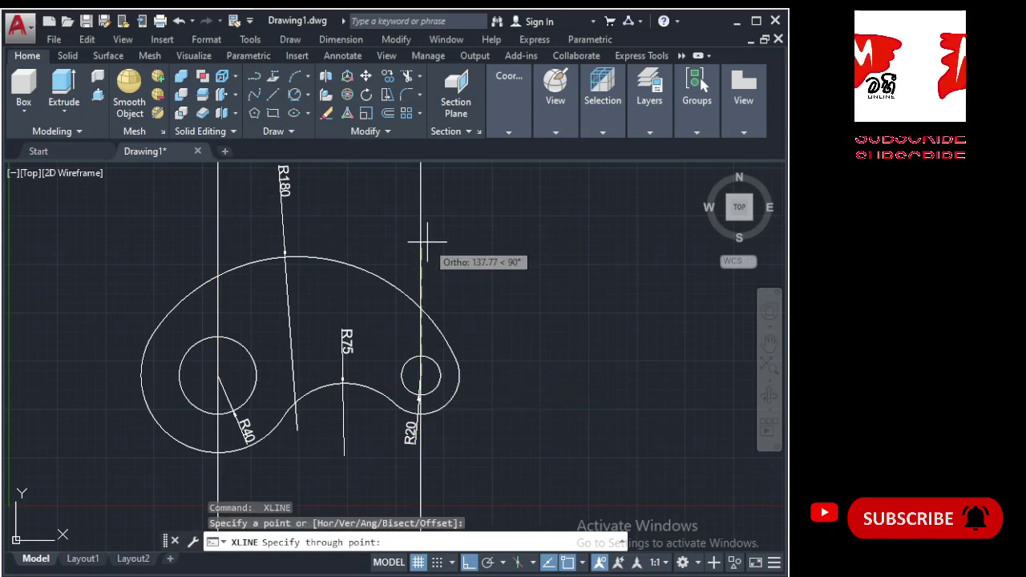
left_click(423, 235)
key("Return")
scroll(268, 320, "down", 2)
middle_click_drag(268, 319, 268, 375)
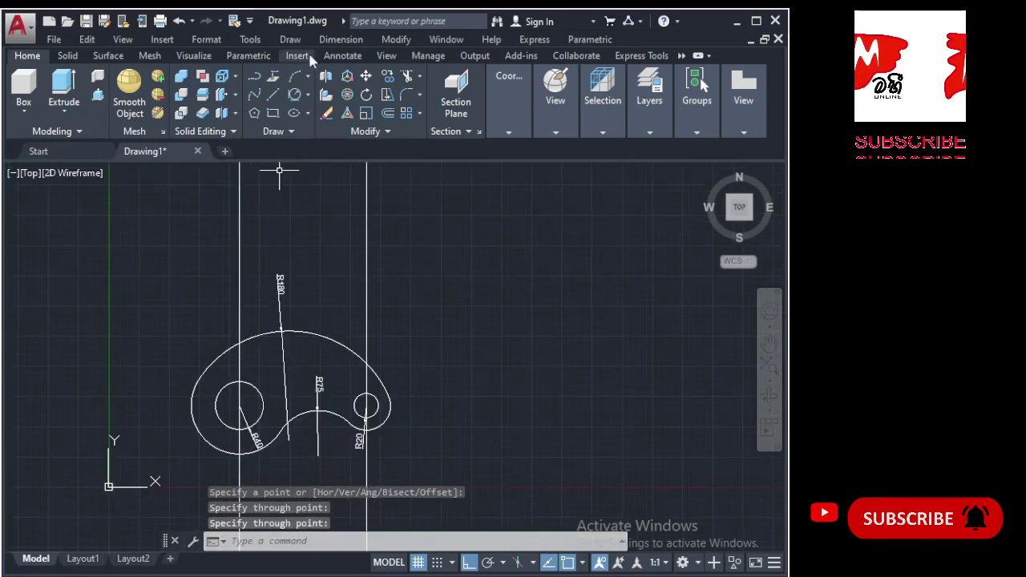
Add a 210 linear dimension between the two construction lines.
left_click(340, 40)
left_click(348, 80)
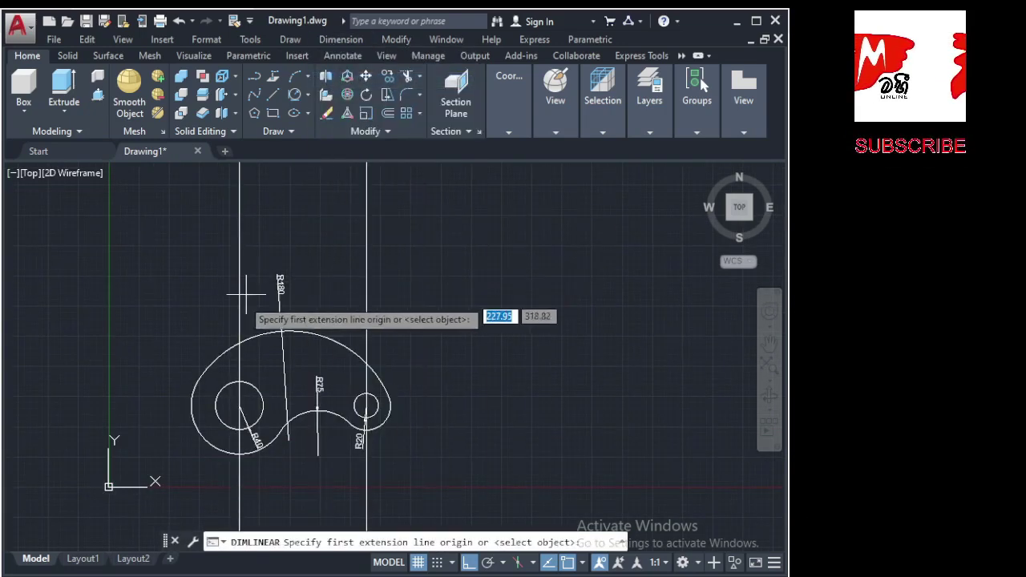
left_click(239, 365)
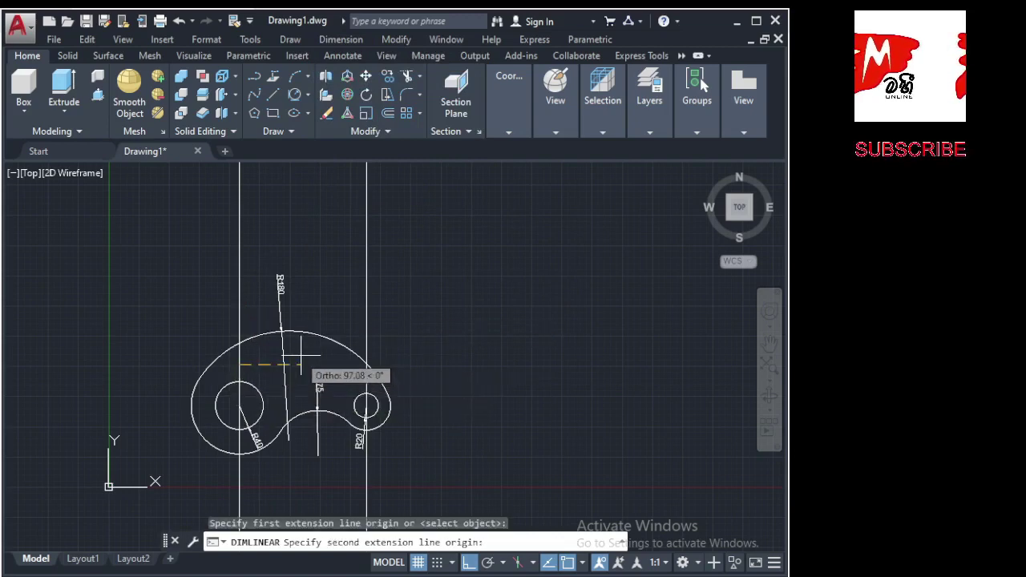
left_click(365, 366)
left_click(303, 353)
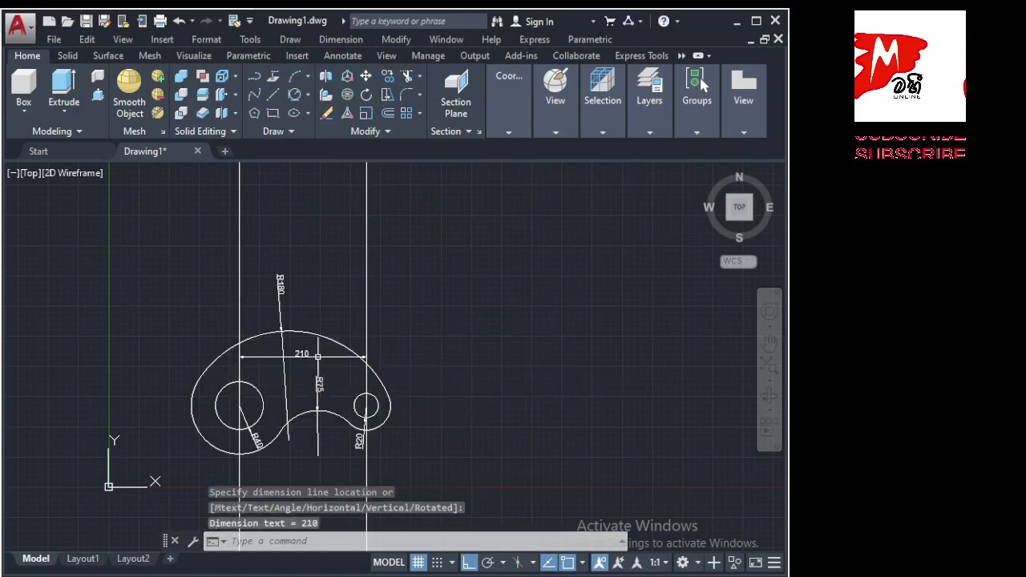
scroll(306, 349, "up", 5)
scroll(182, 323, "down", 2)
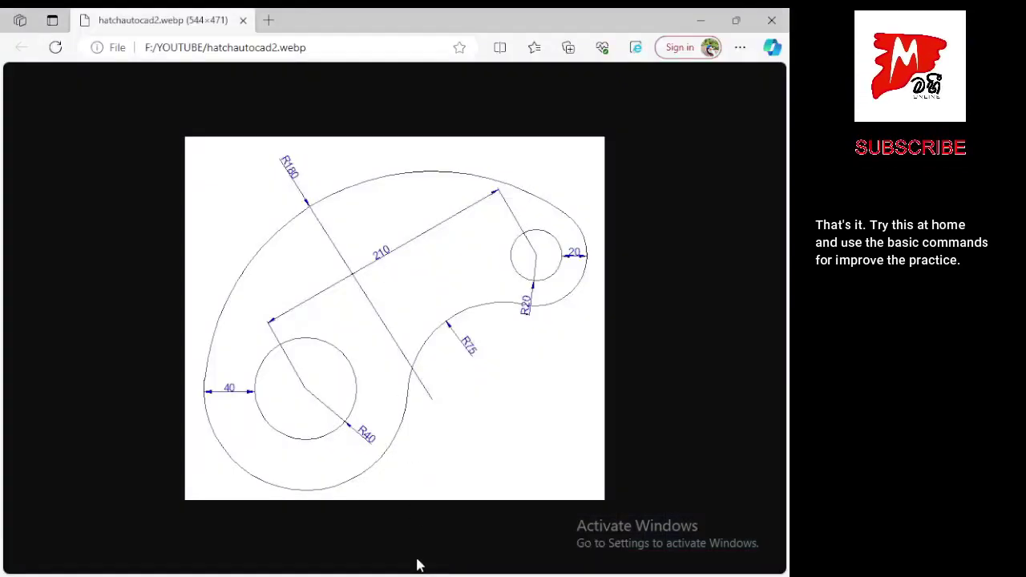
Erase the vertical construction lines and the R180 dimension with a window selection.
scroll(417, 363, "down", 2)
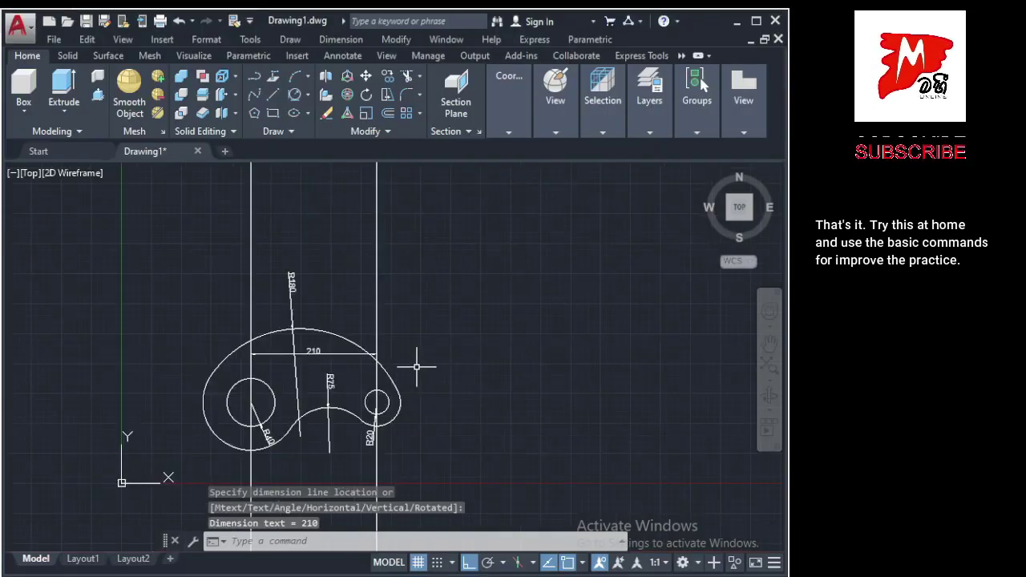
middle_click_drag(291, 461, 303, 423)
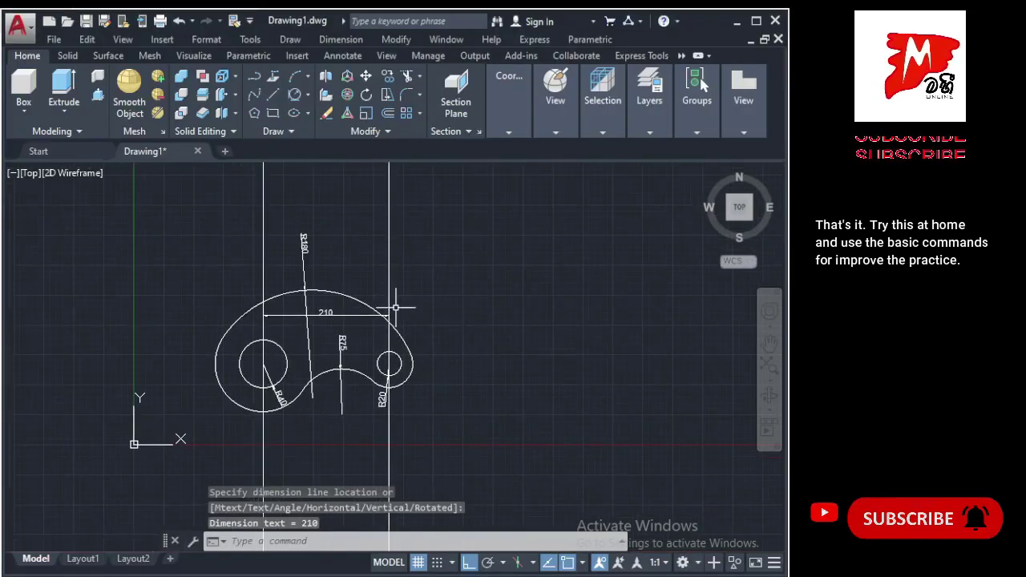
key("Escape")
left_click(436, 290)
left_click(216, 218)
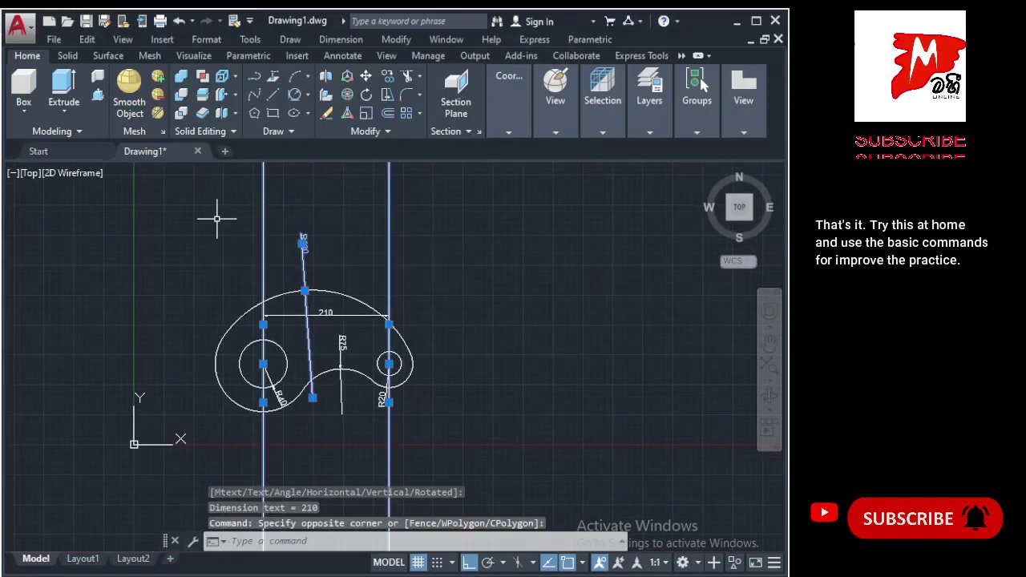
key("Delete")
Delete the remaining R40, R75, R20 and 210 dimensions.
left_click(280, 399)
key("Delete")
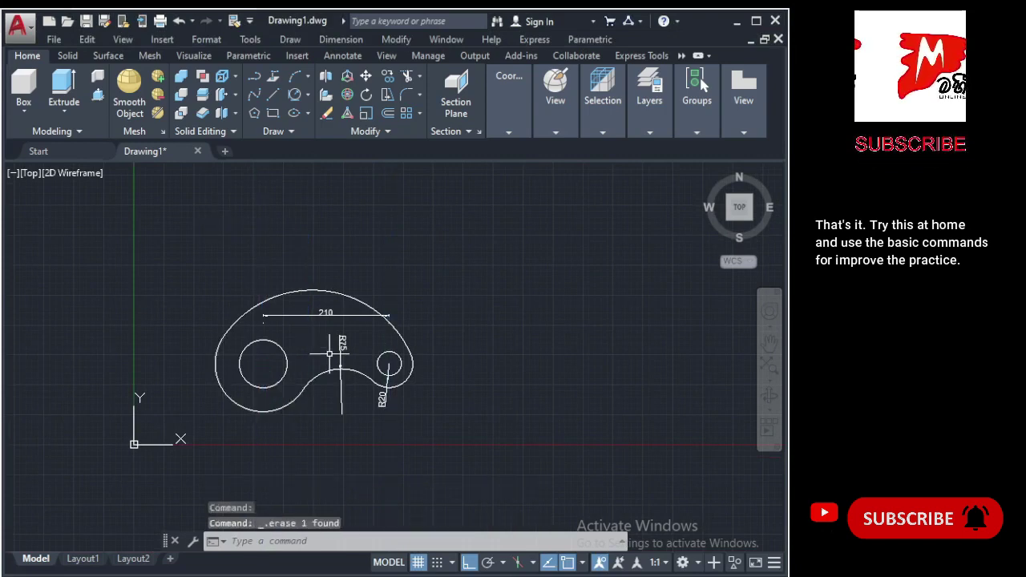
left_click(342, 344)
key("Delete")
left_click(384, 377)
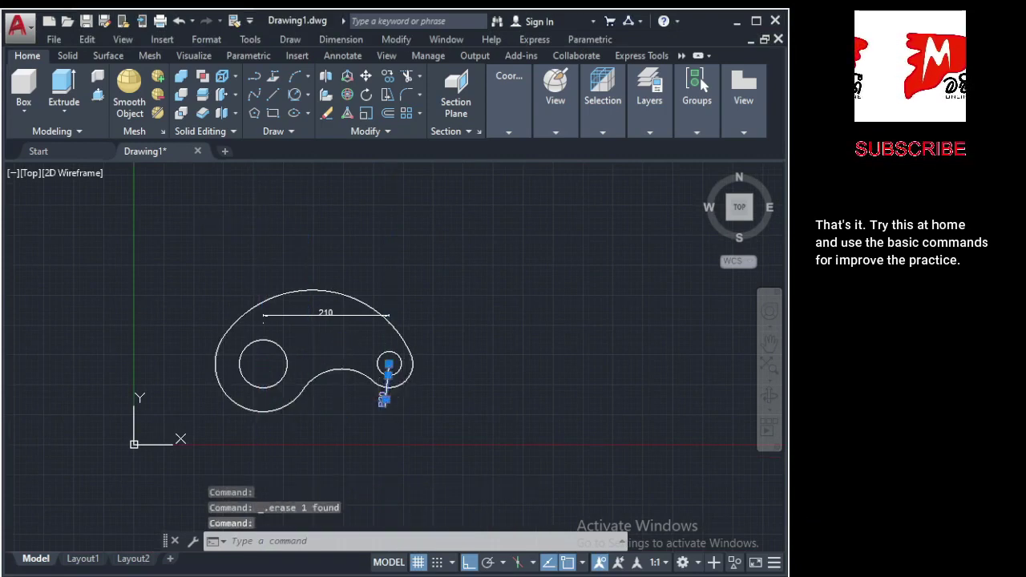
key("Delete")
left_click(340, 308)
key("Delete")
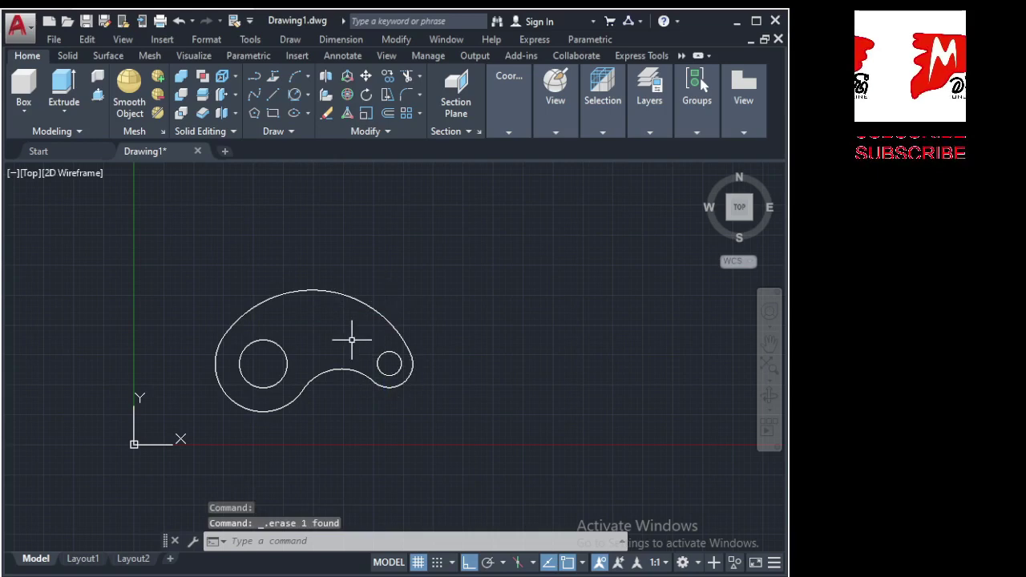
scroll(351, 340, "up", 2)
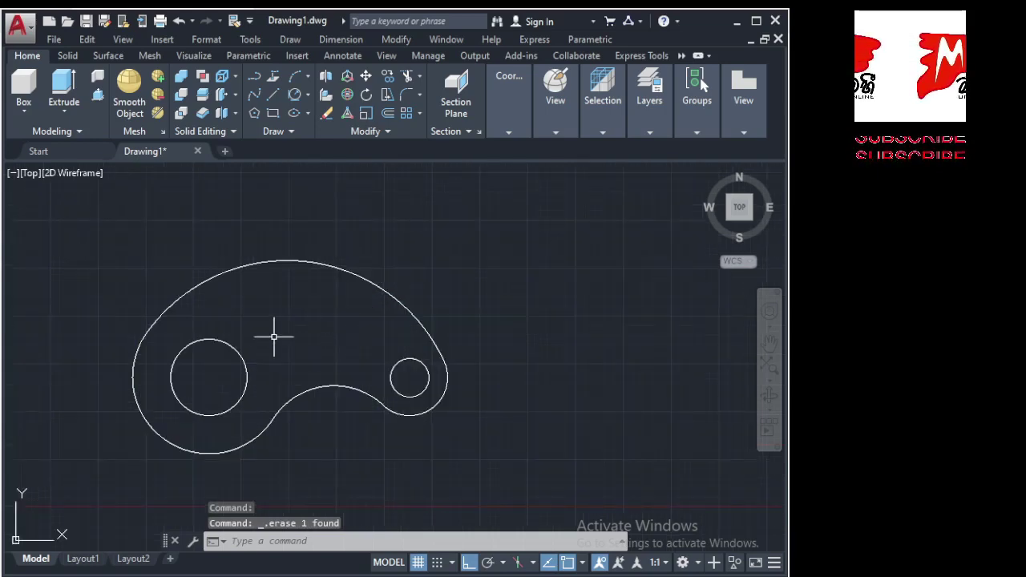